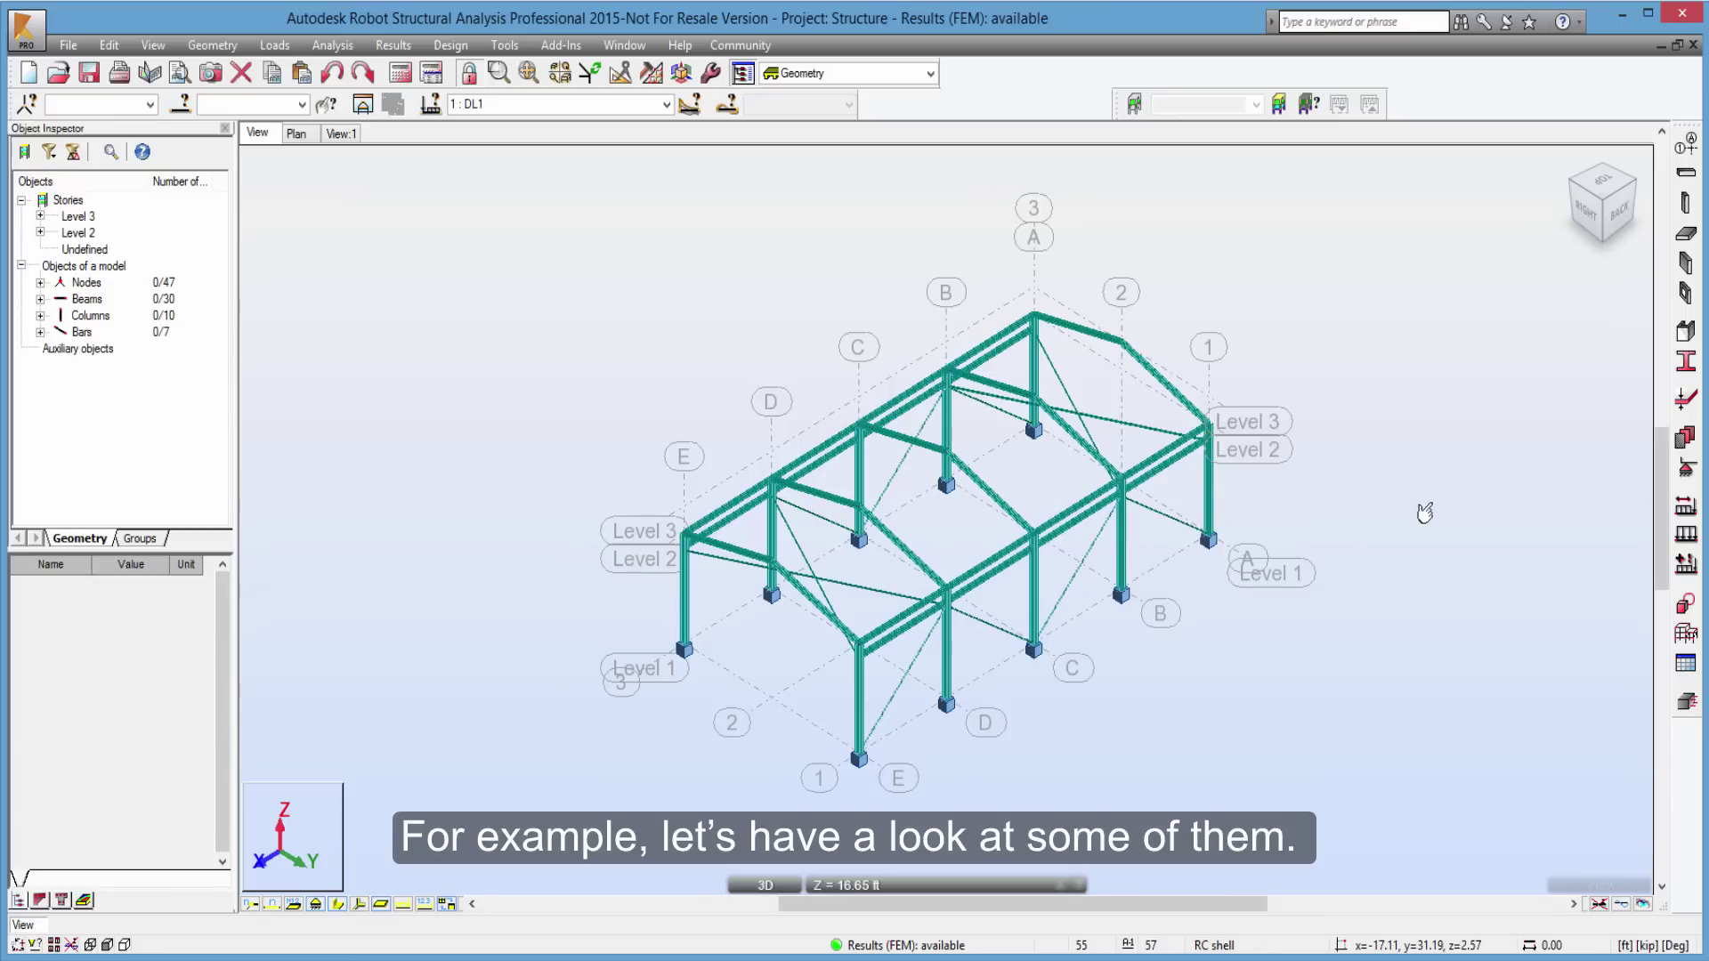
# Start a new support and review its Rigid, Elastic, Friction, Gap and Nonlinear tabs.
pyautogui.click(1685, 467)
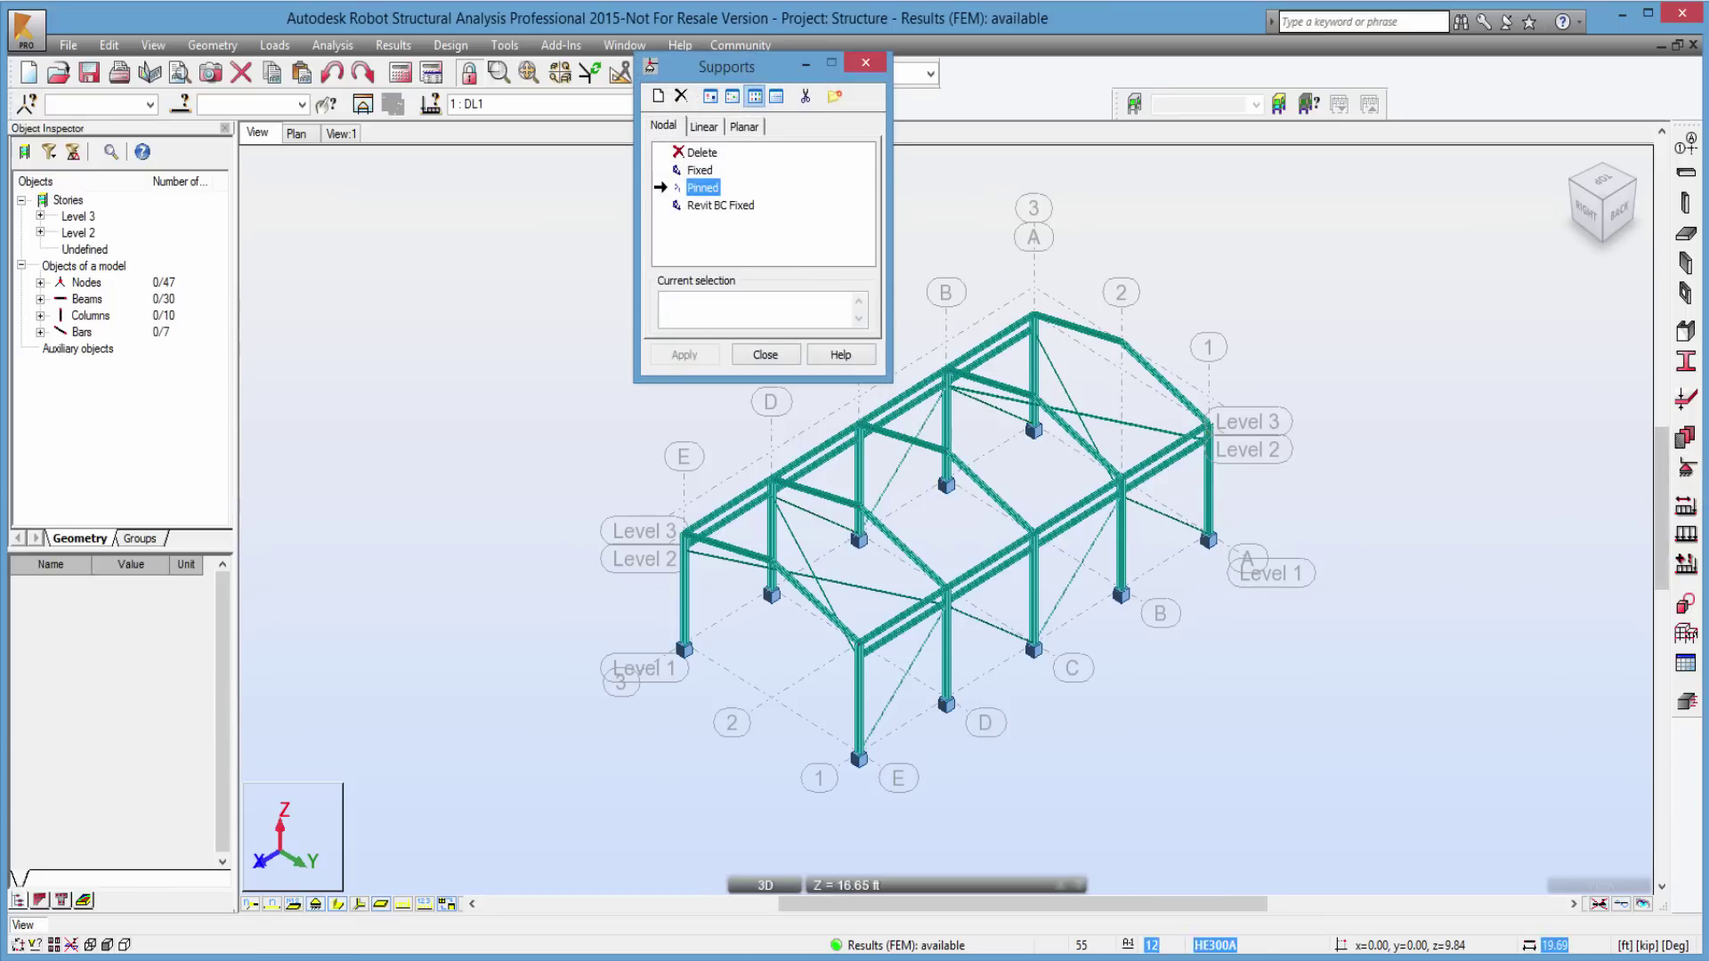
pyautogui.click(659, 96)
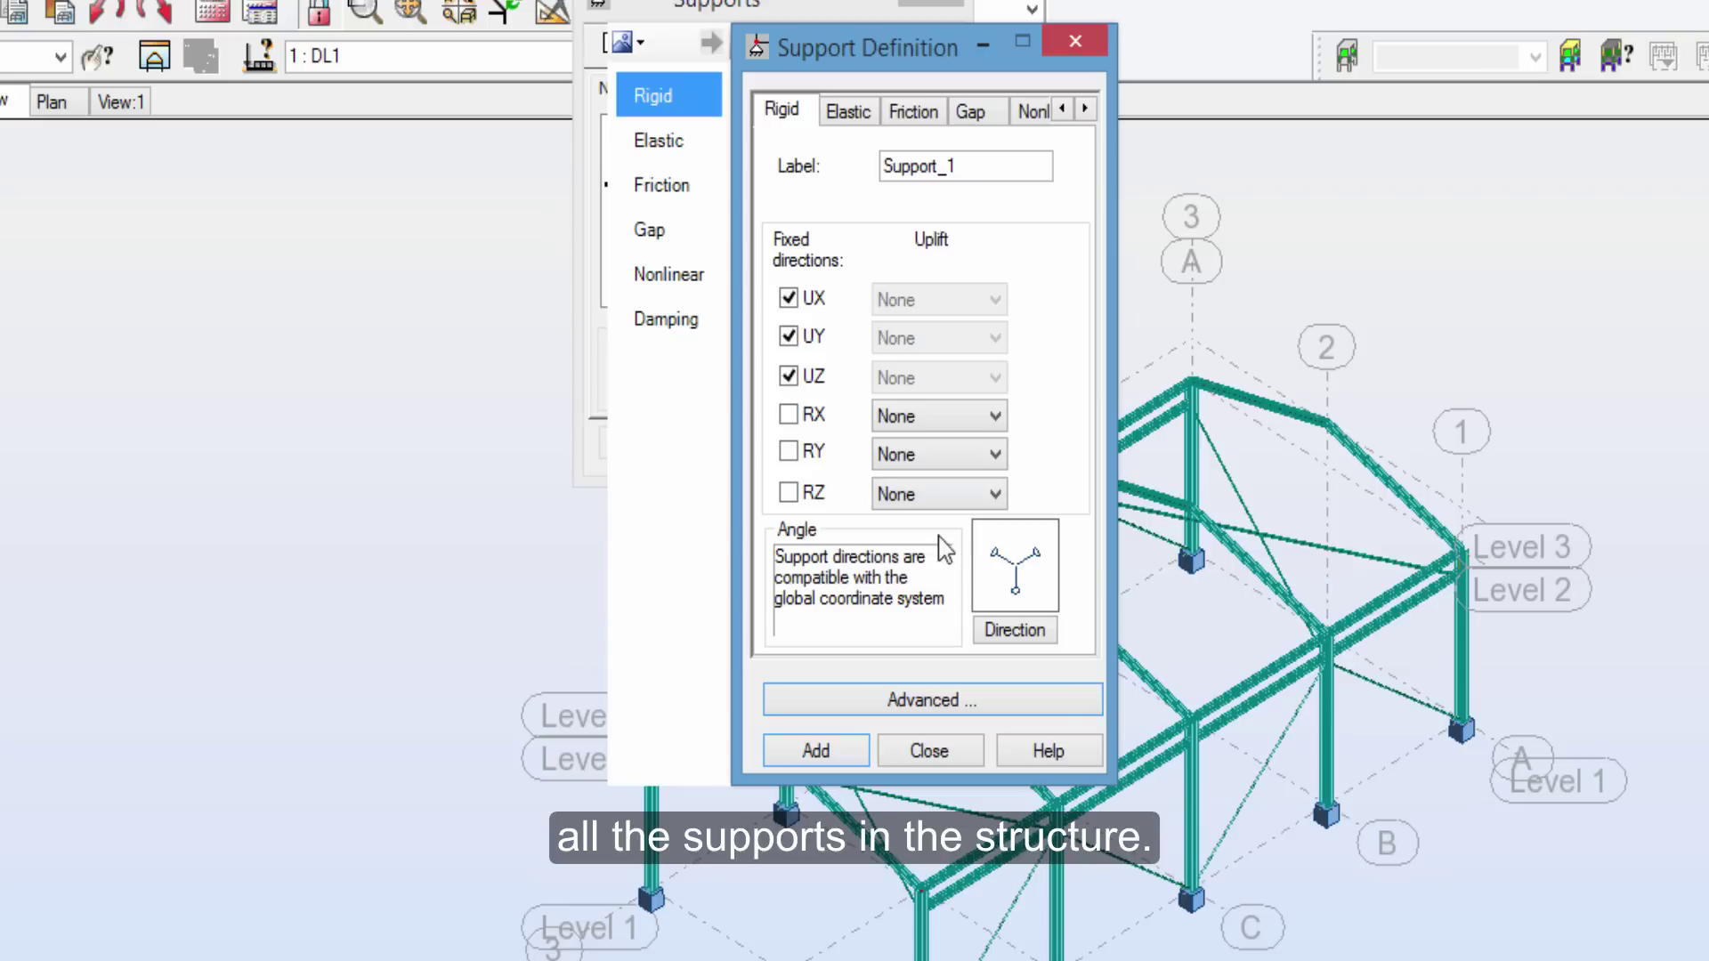
pyautogui.click(848, 112)
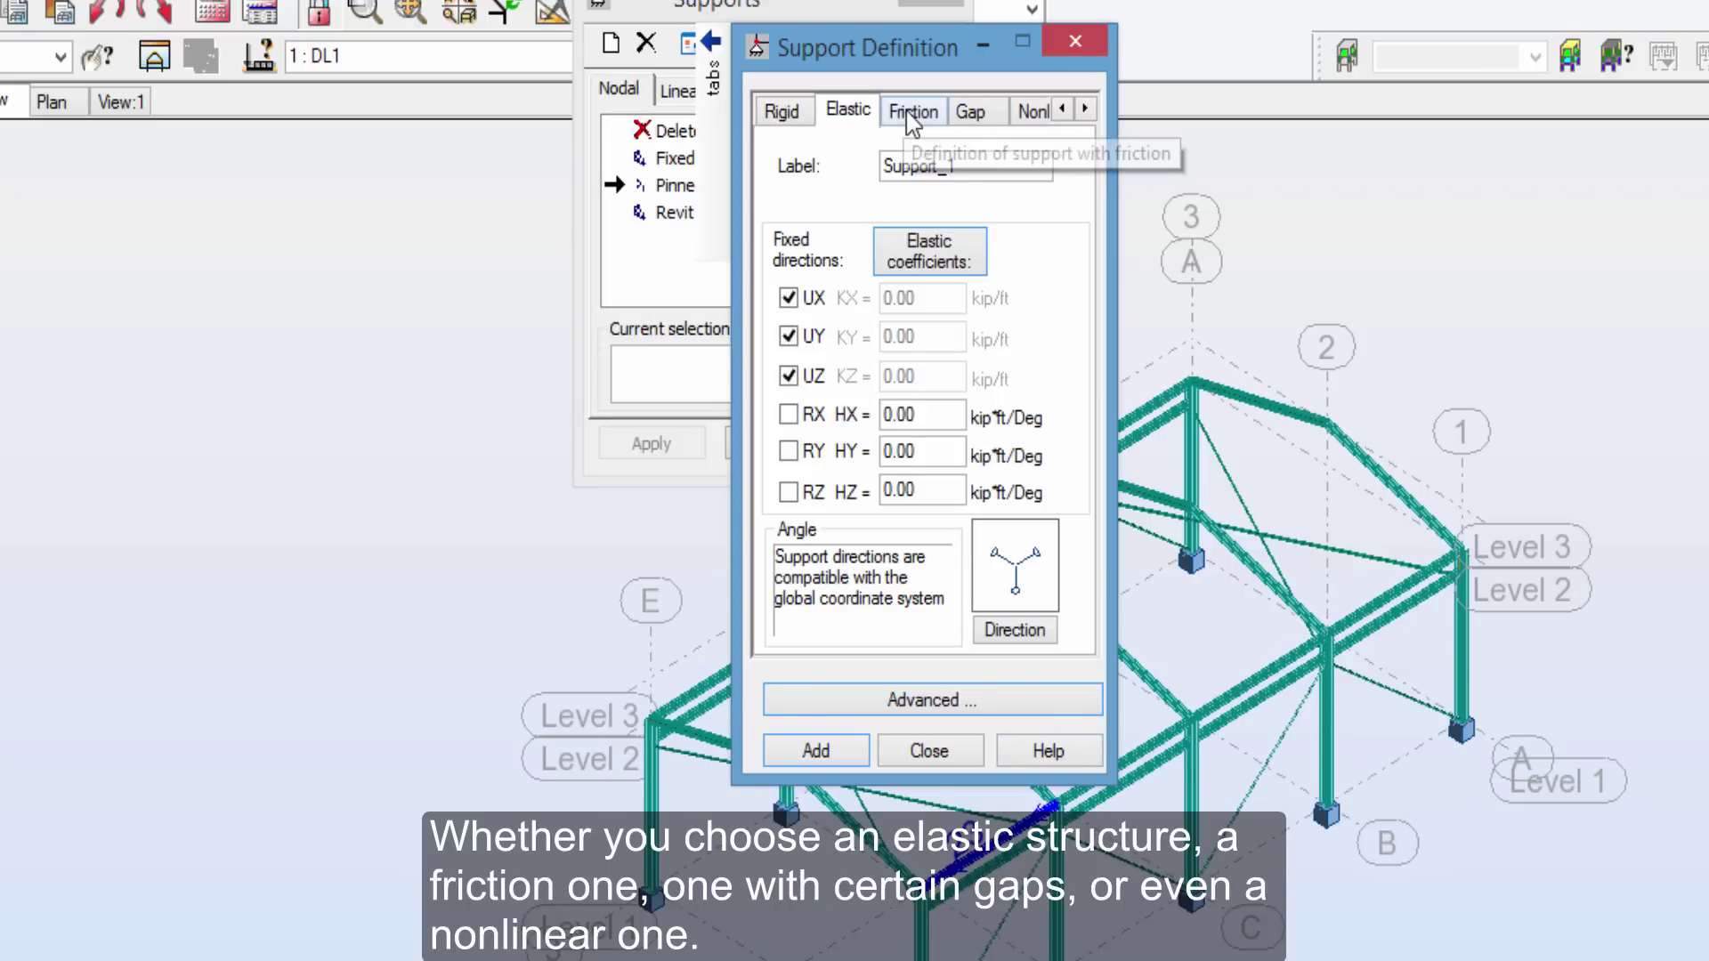
pyautogui.click(927, 121)
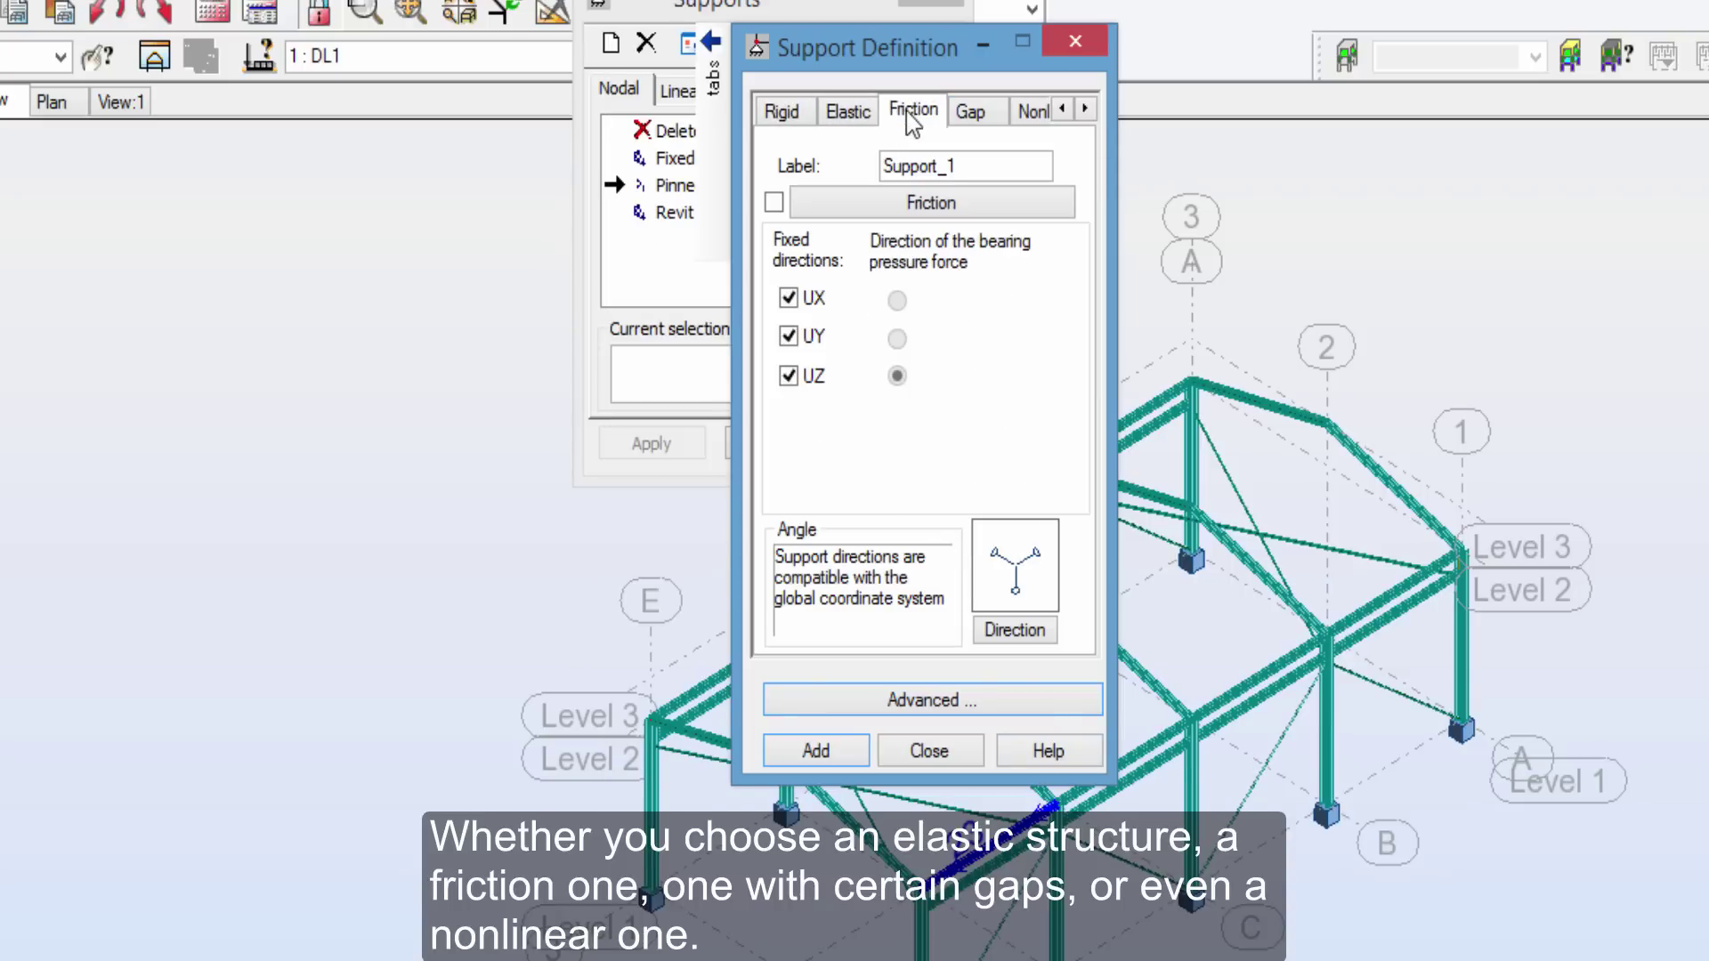
pyautogui.click(970, 112)
pyautogui.click(1035, 112)
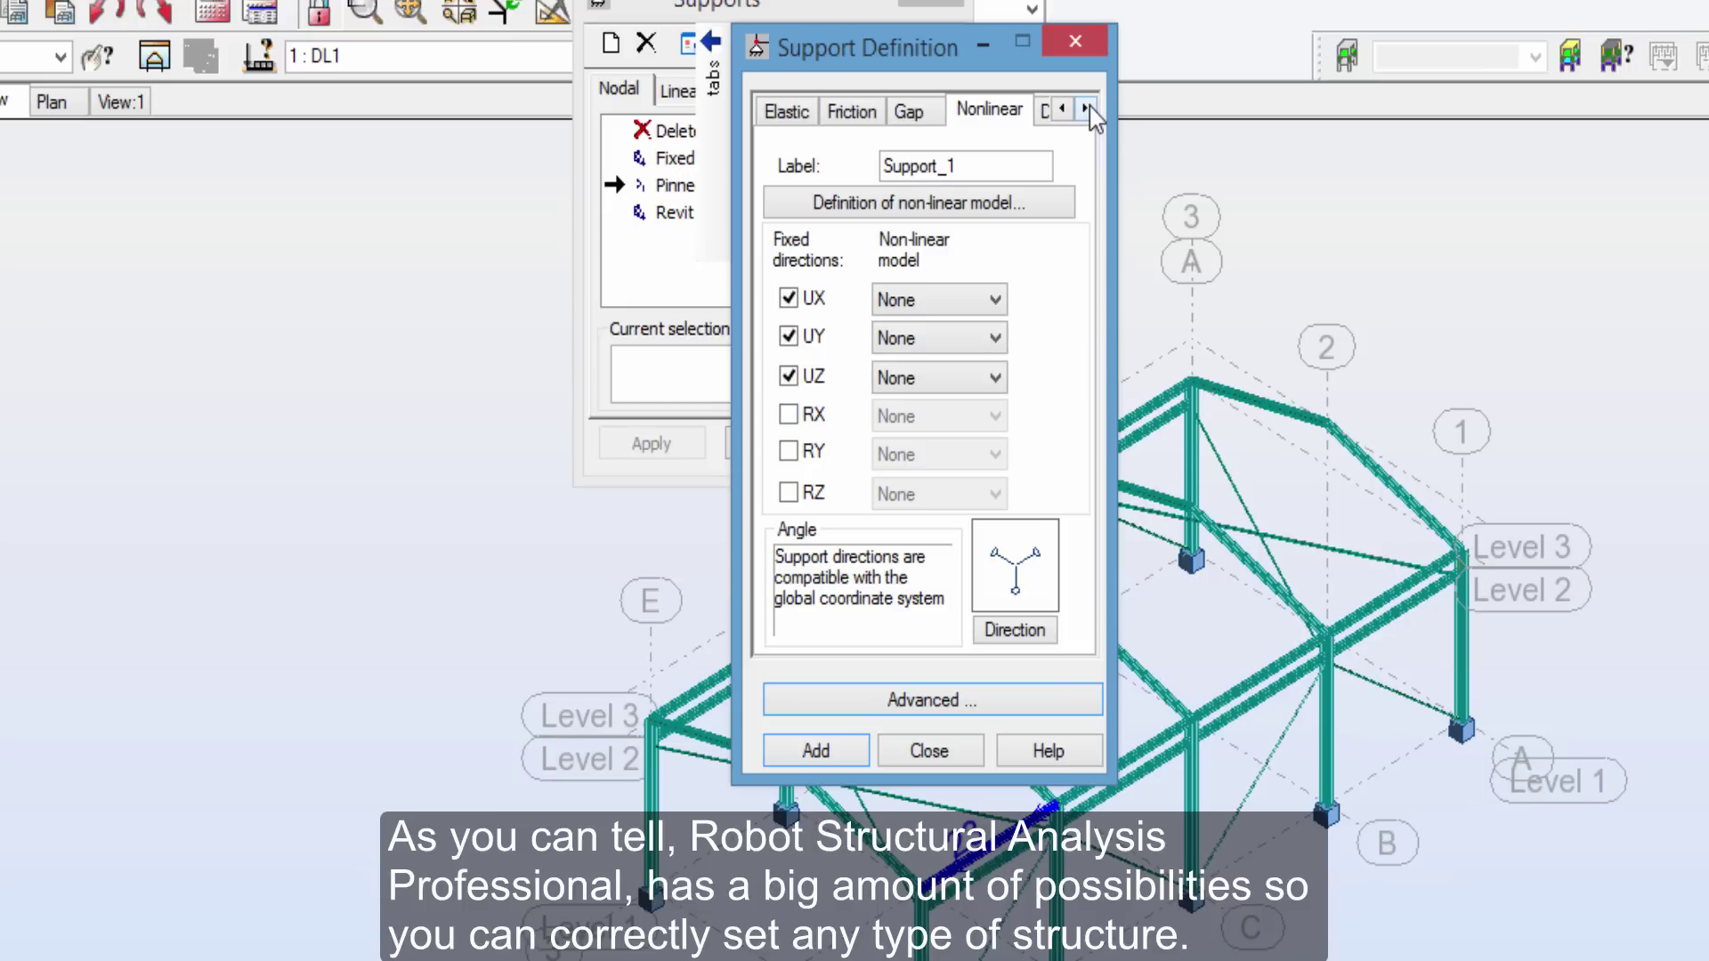
# Close the Support Definition dialog and then the Supports dialog.
pyautogui.click(931, 752)
pyautogui.click(790, 447)
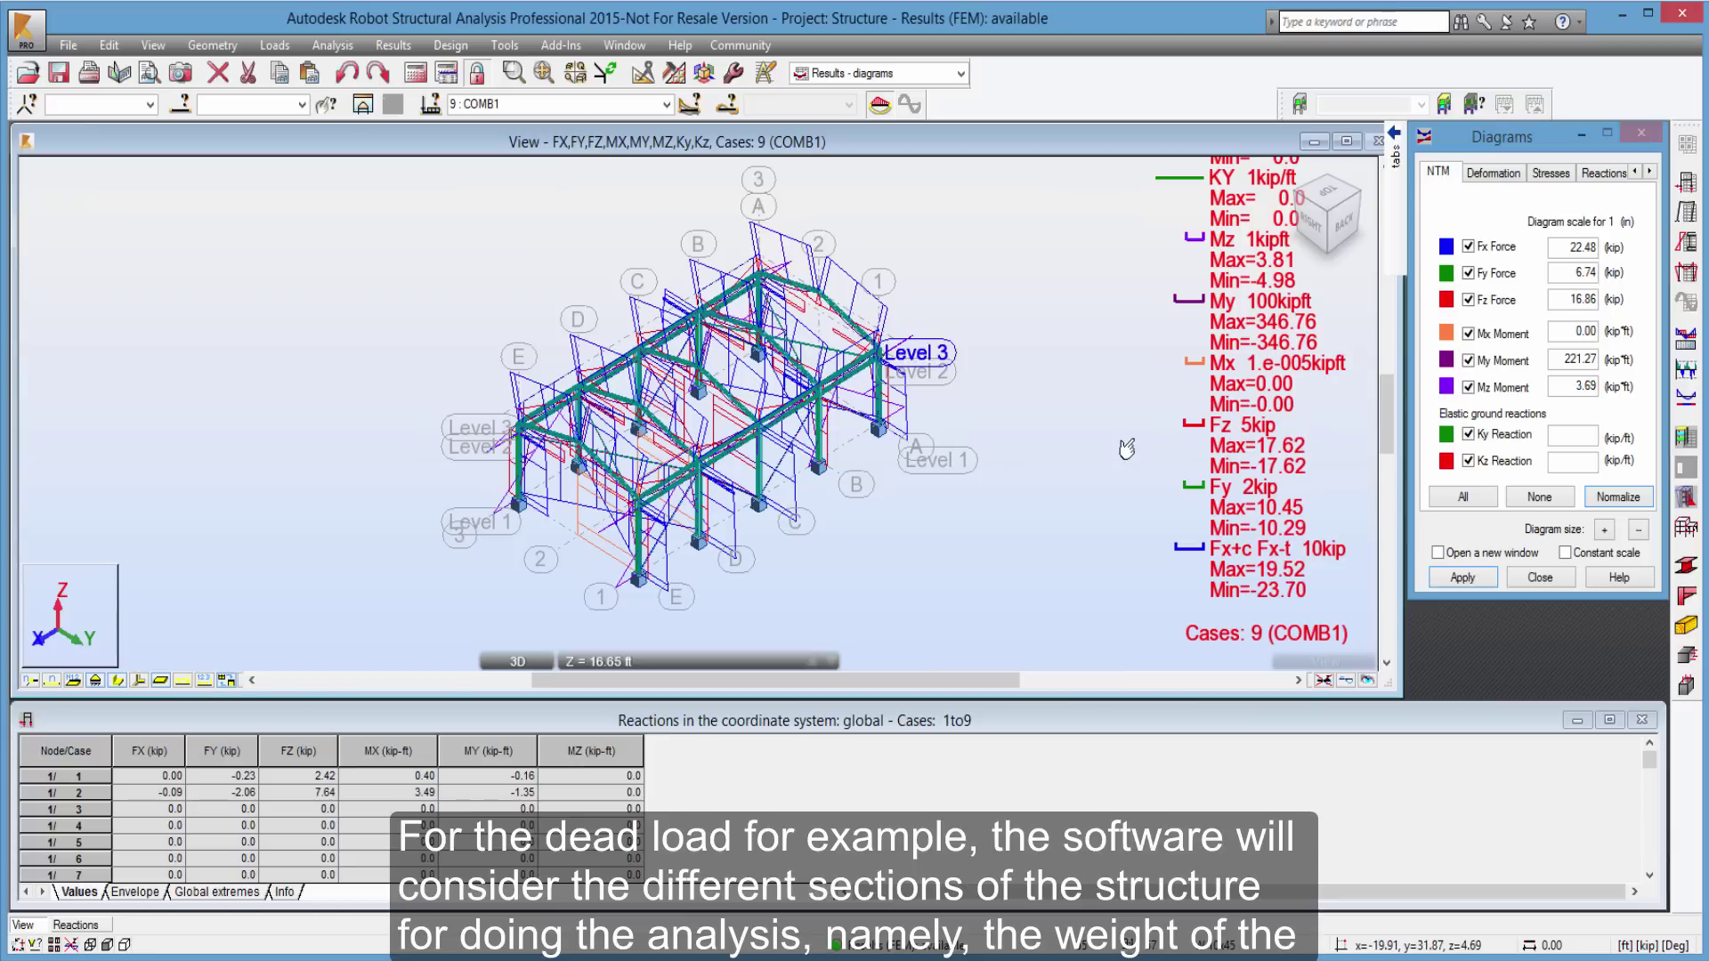
# Remove all COMB1 result diagrams and draw the frame members with their section shapes.
pyautogui.click(1323, 680)
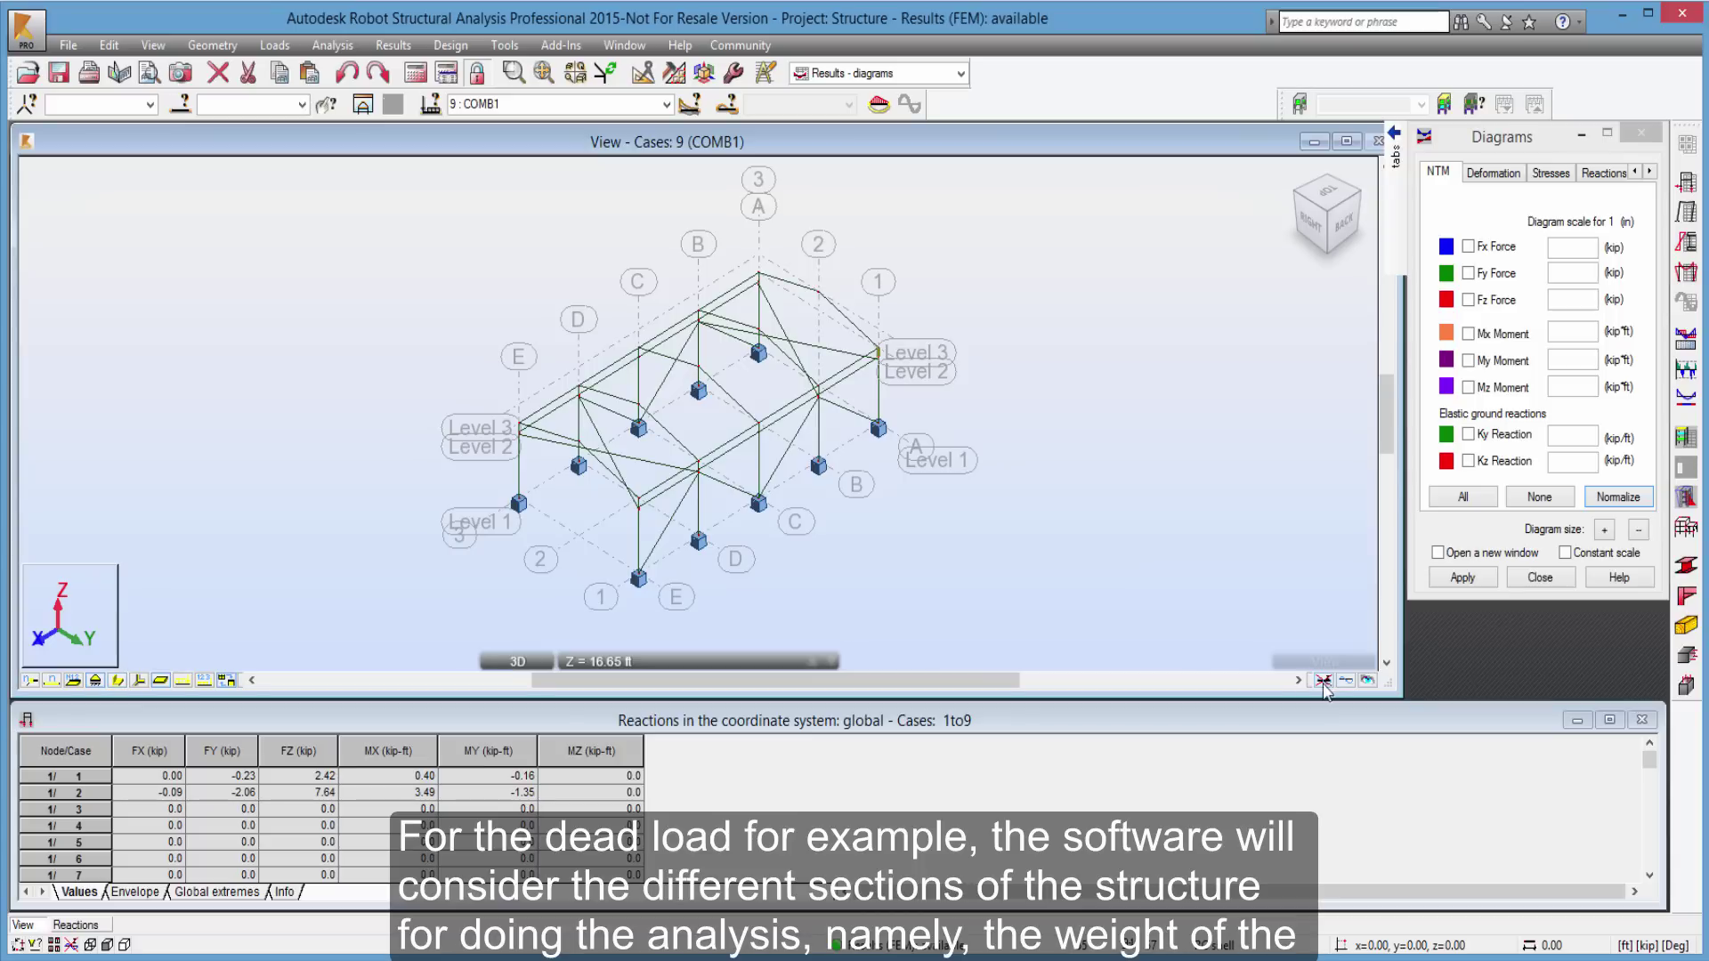
pyautogui.click(161, 680)
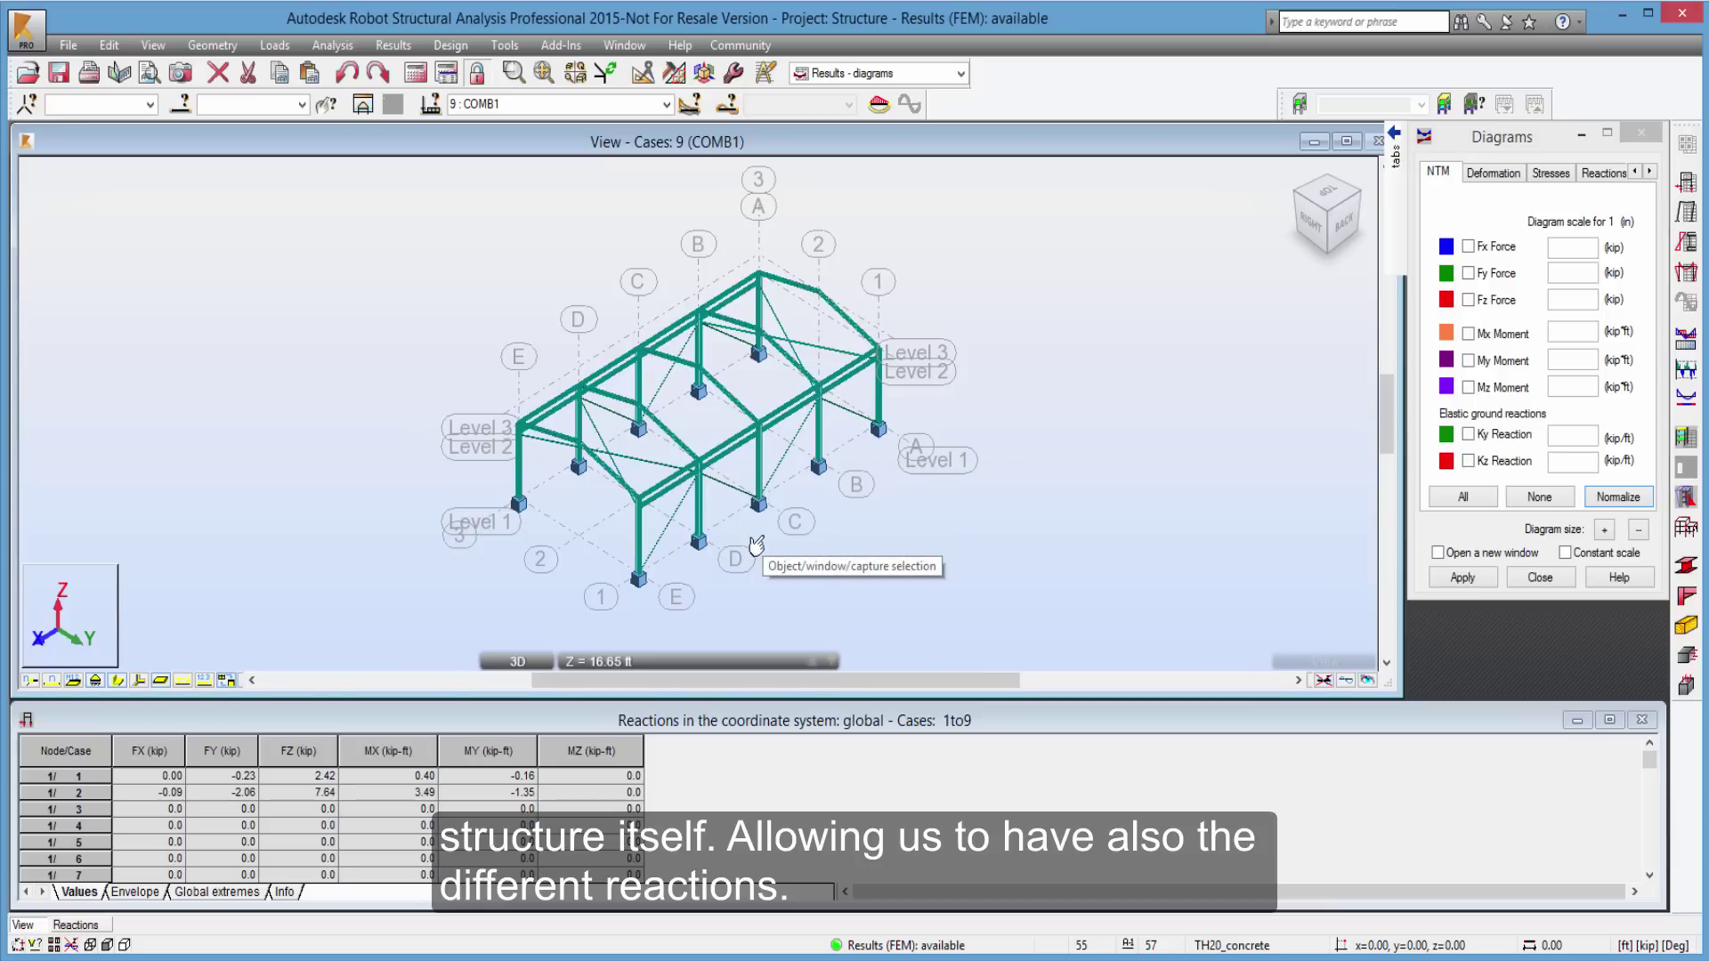
# Display labelled FX through MZ reactions for COMB1, then clear them from the view.
pyautogui.click(1602, 173)
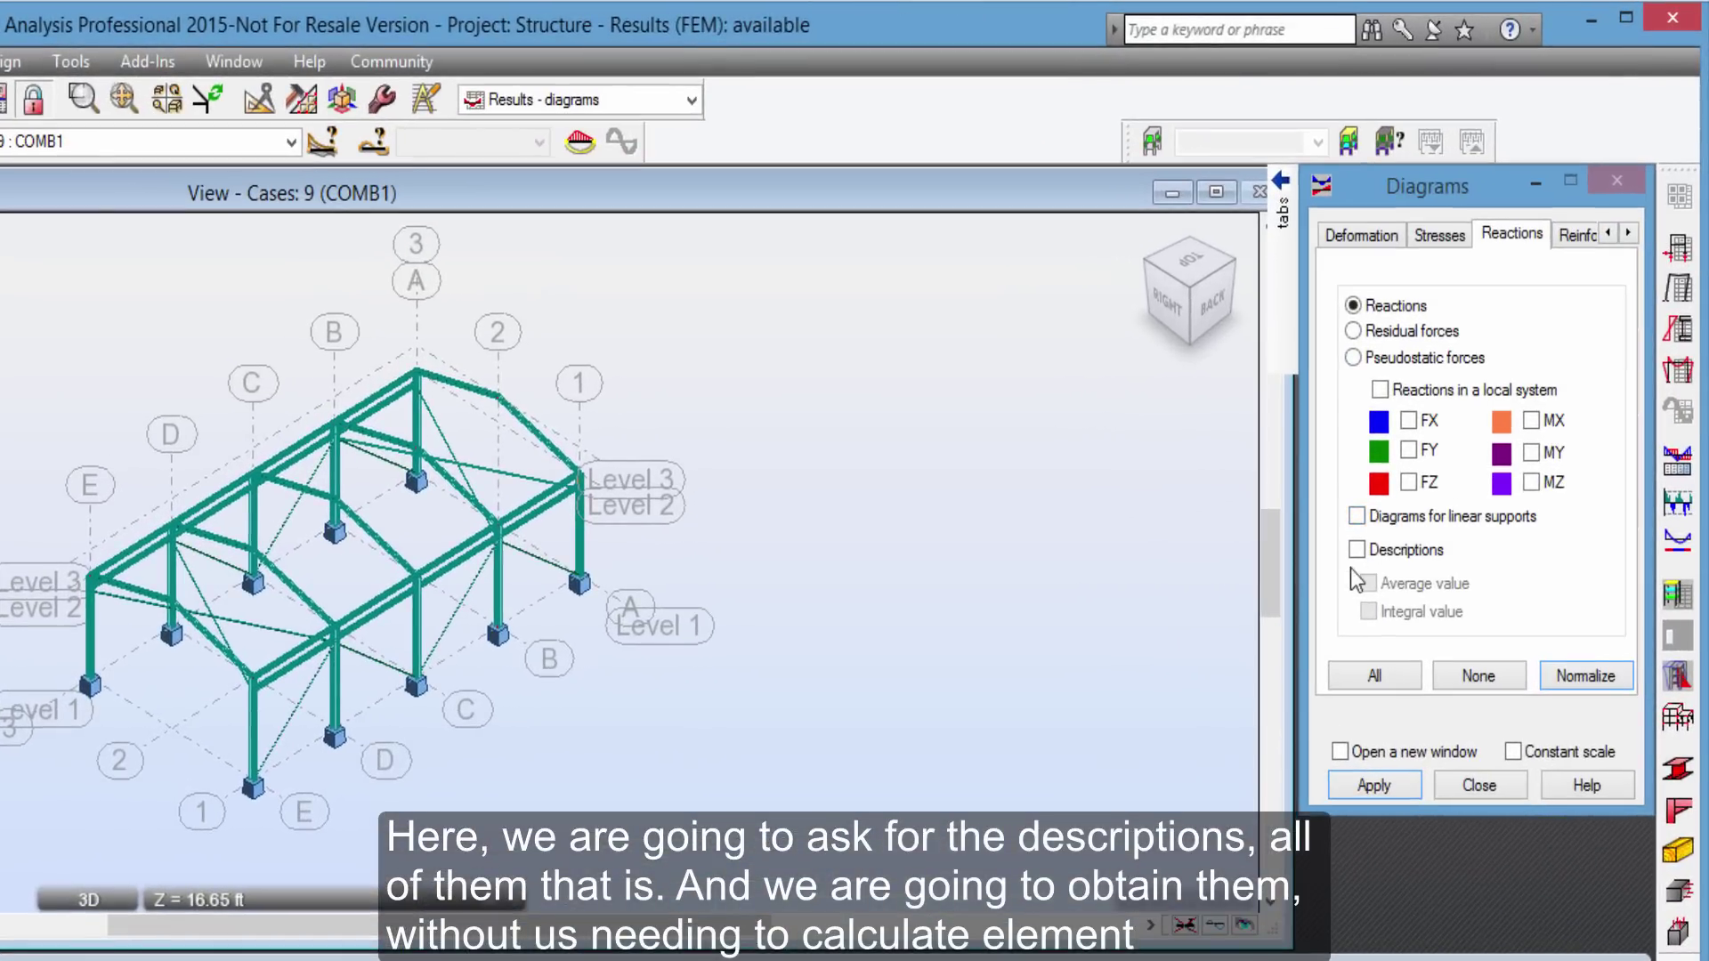
pyautogui.click(1357, 549)
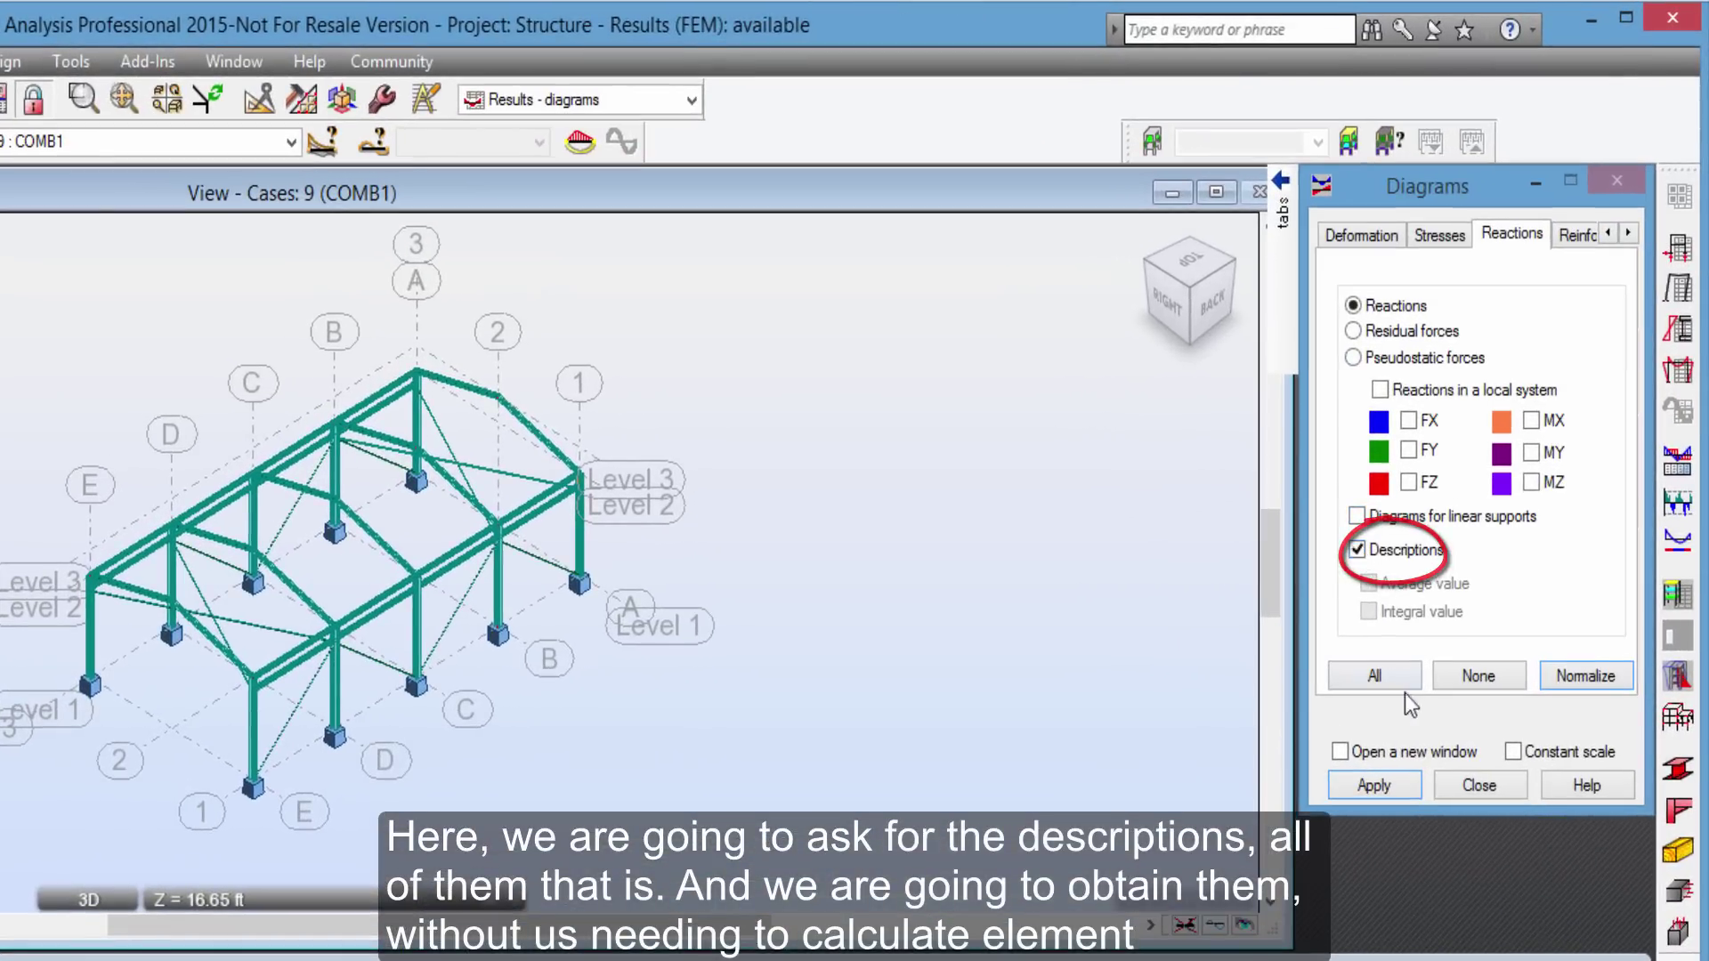
pyautogui.click(1375, 678)
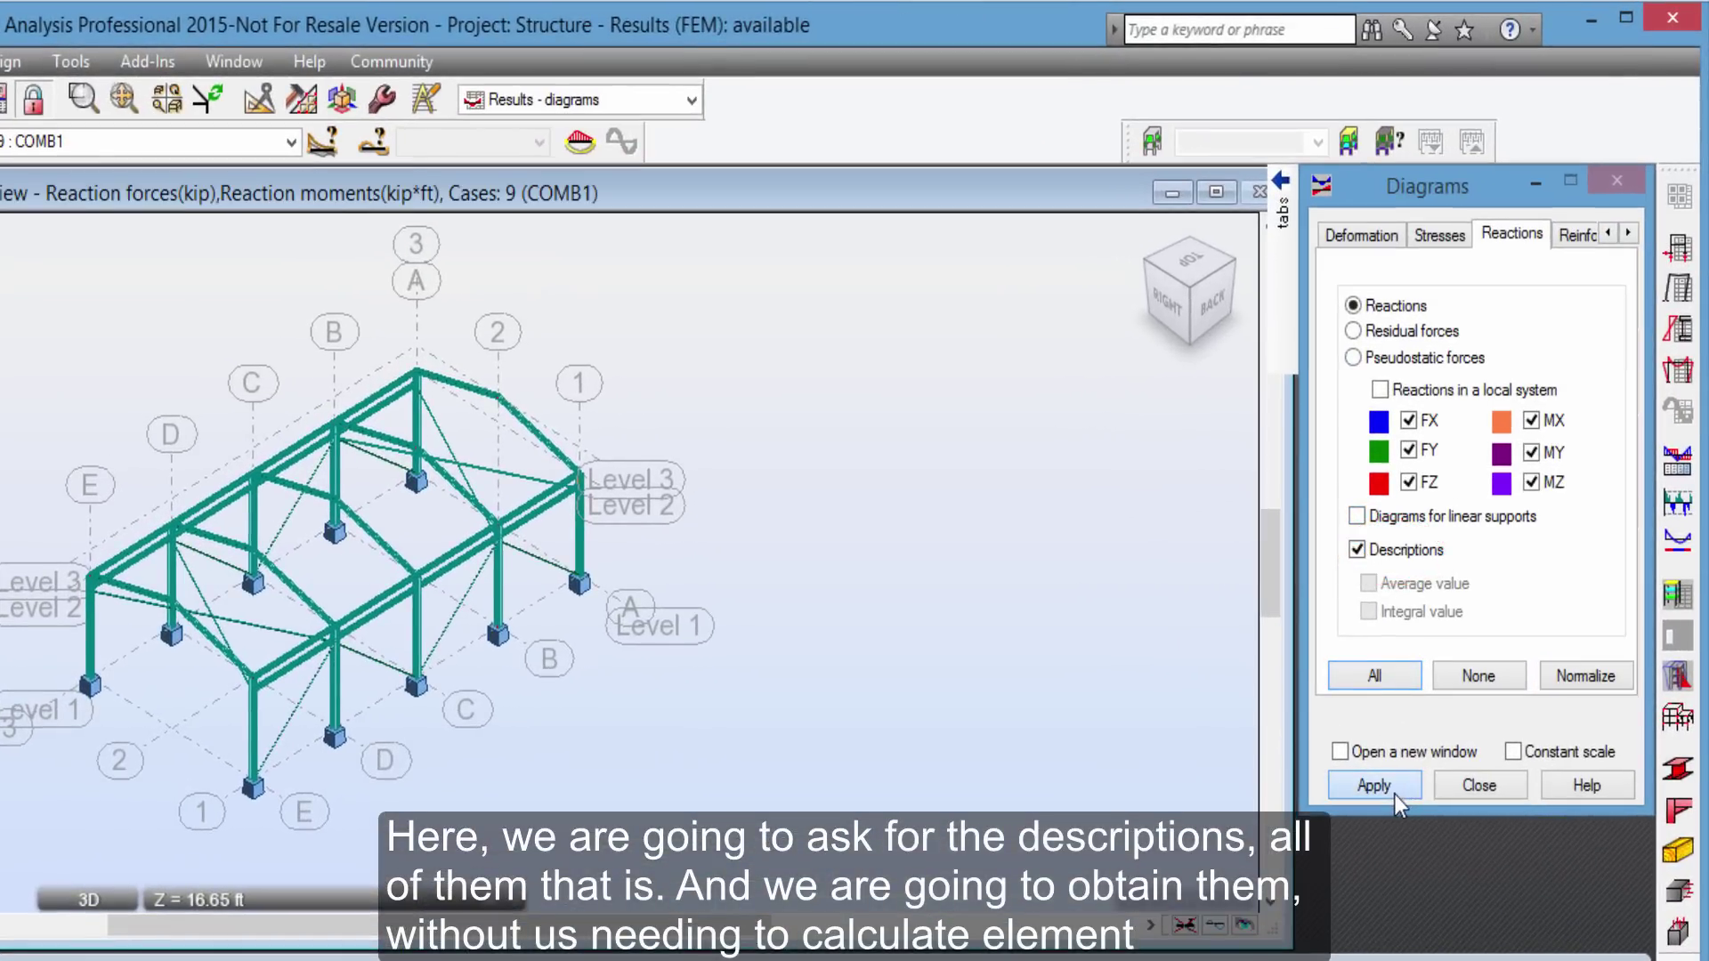
pyautogui.click(1392, 794)
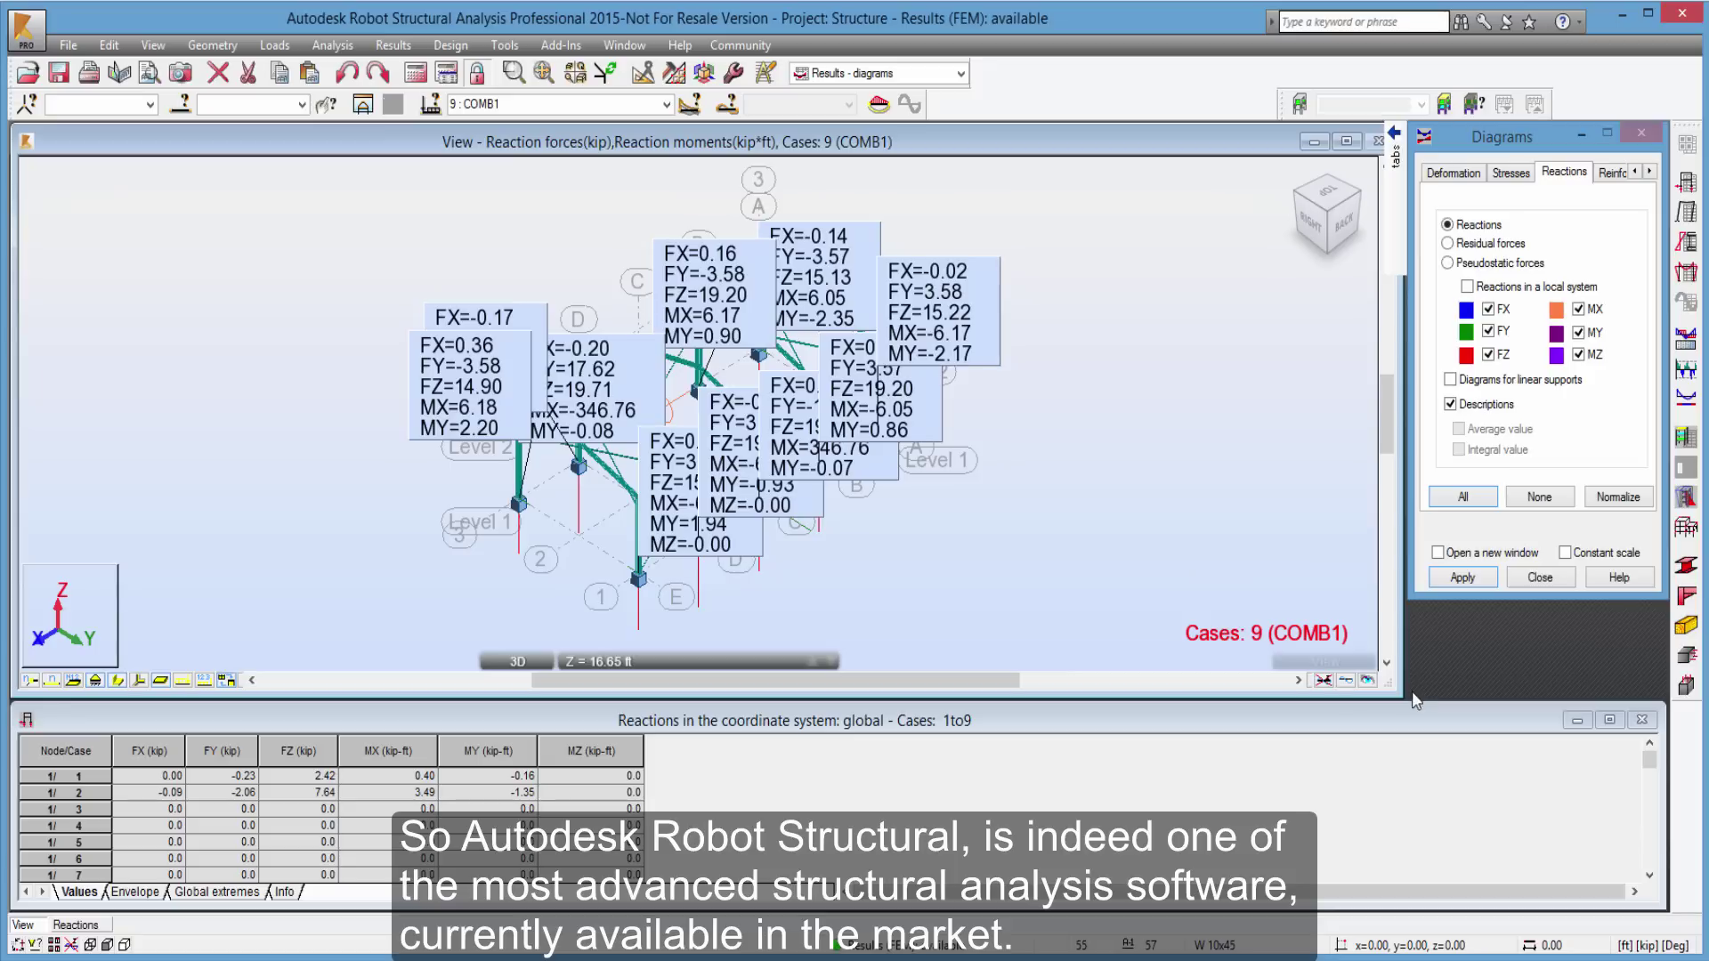
pyautogui.click(1324, 681)
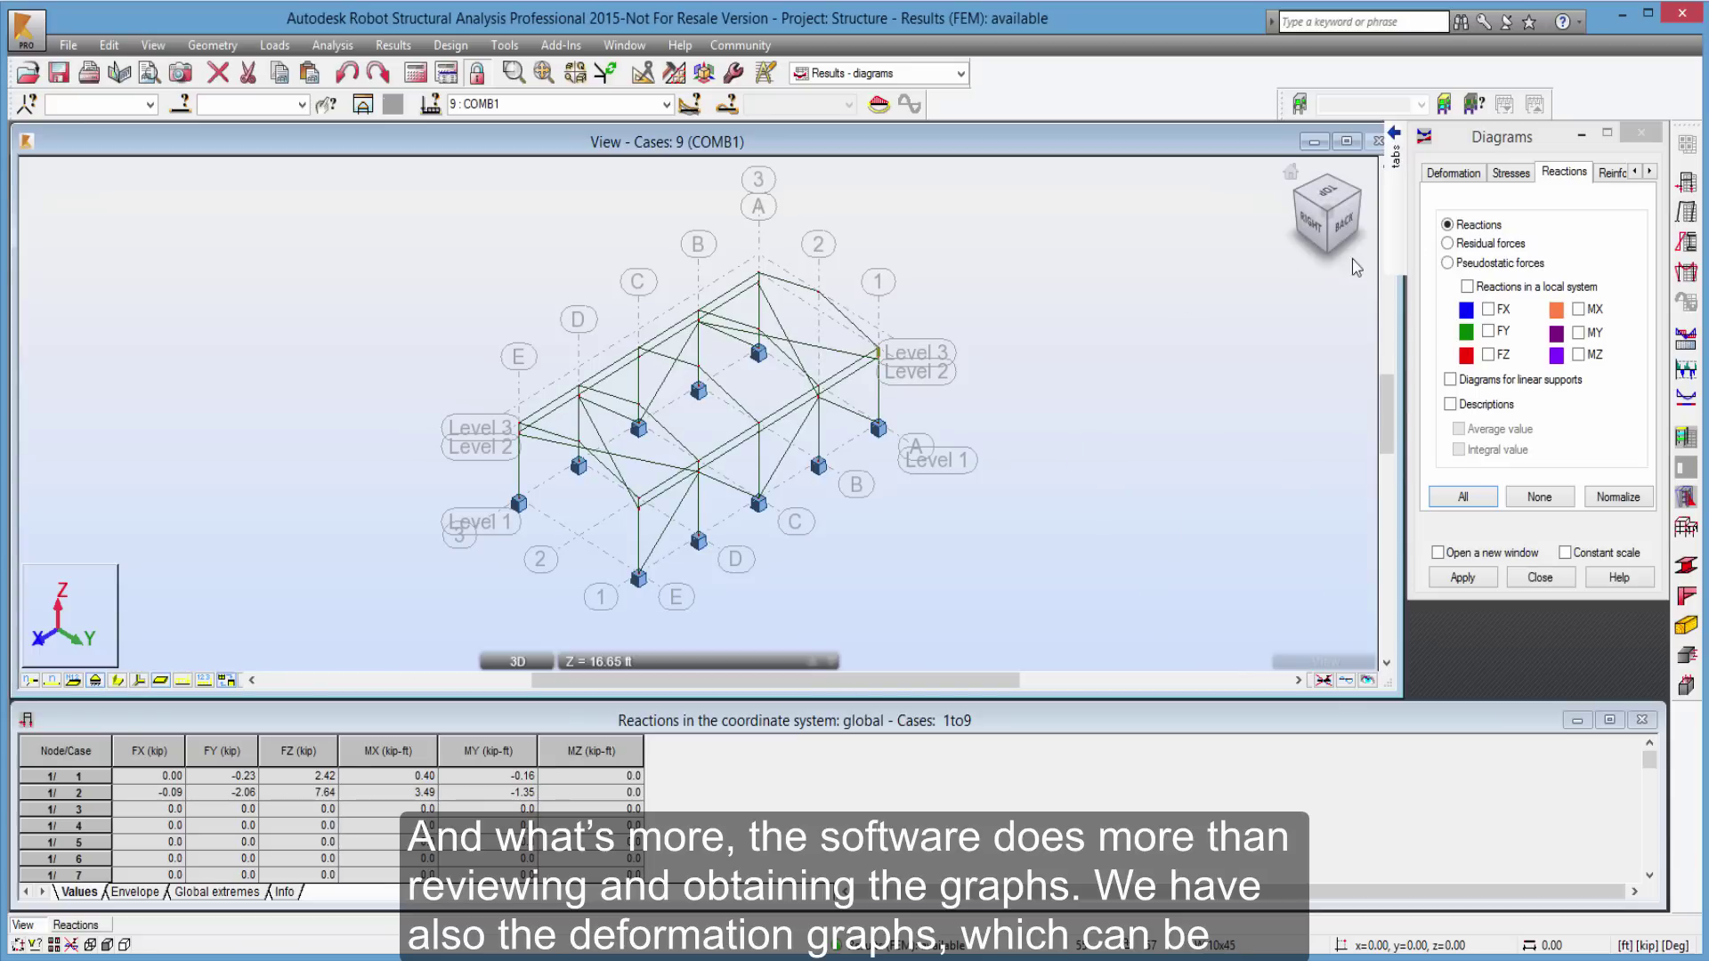
# Show the deformation diagram options in the Diagrams panel.
pyautogui.click(1459, 174)
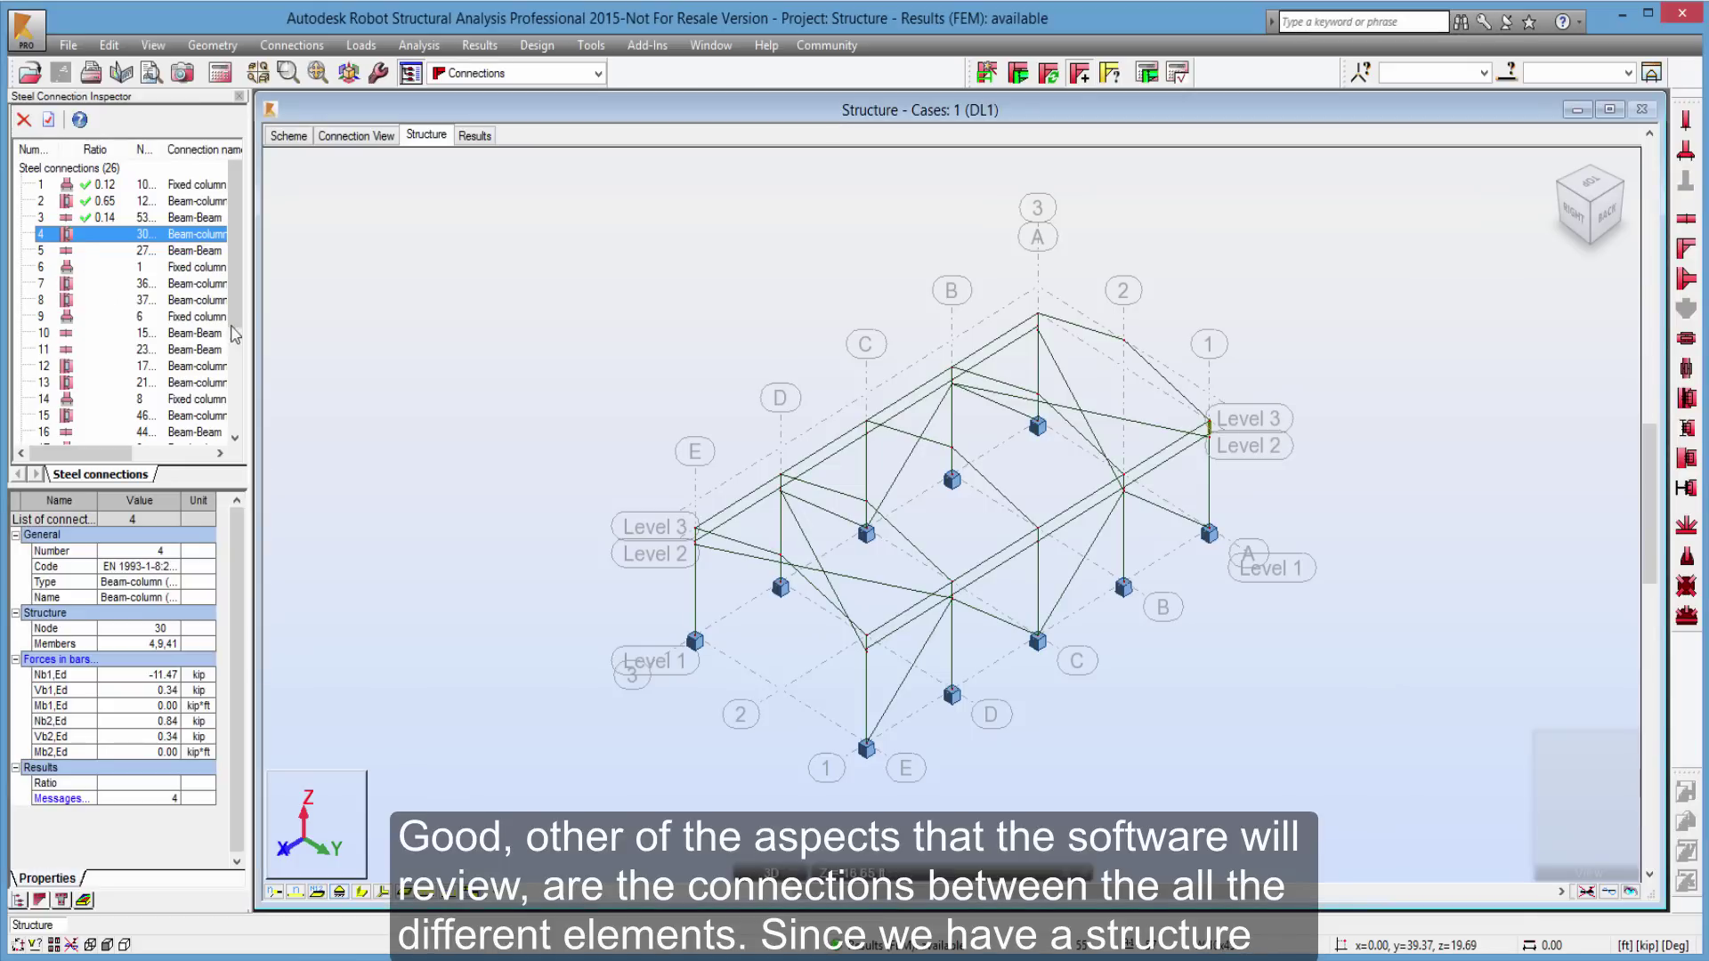
# Render section profiles, select connection 2, and scroll its report through Bolts, Loads and Results.
pyautogui.click(383, 892)
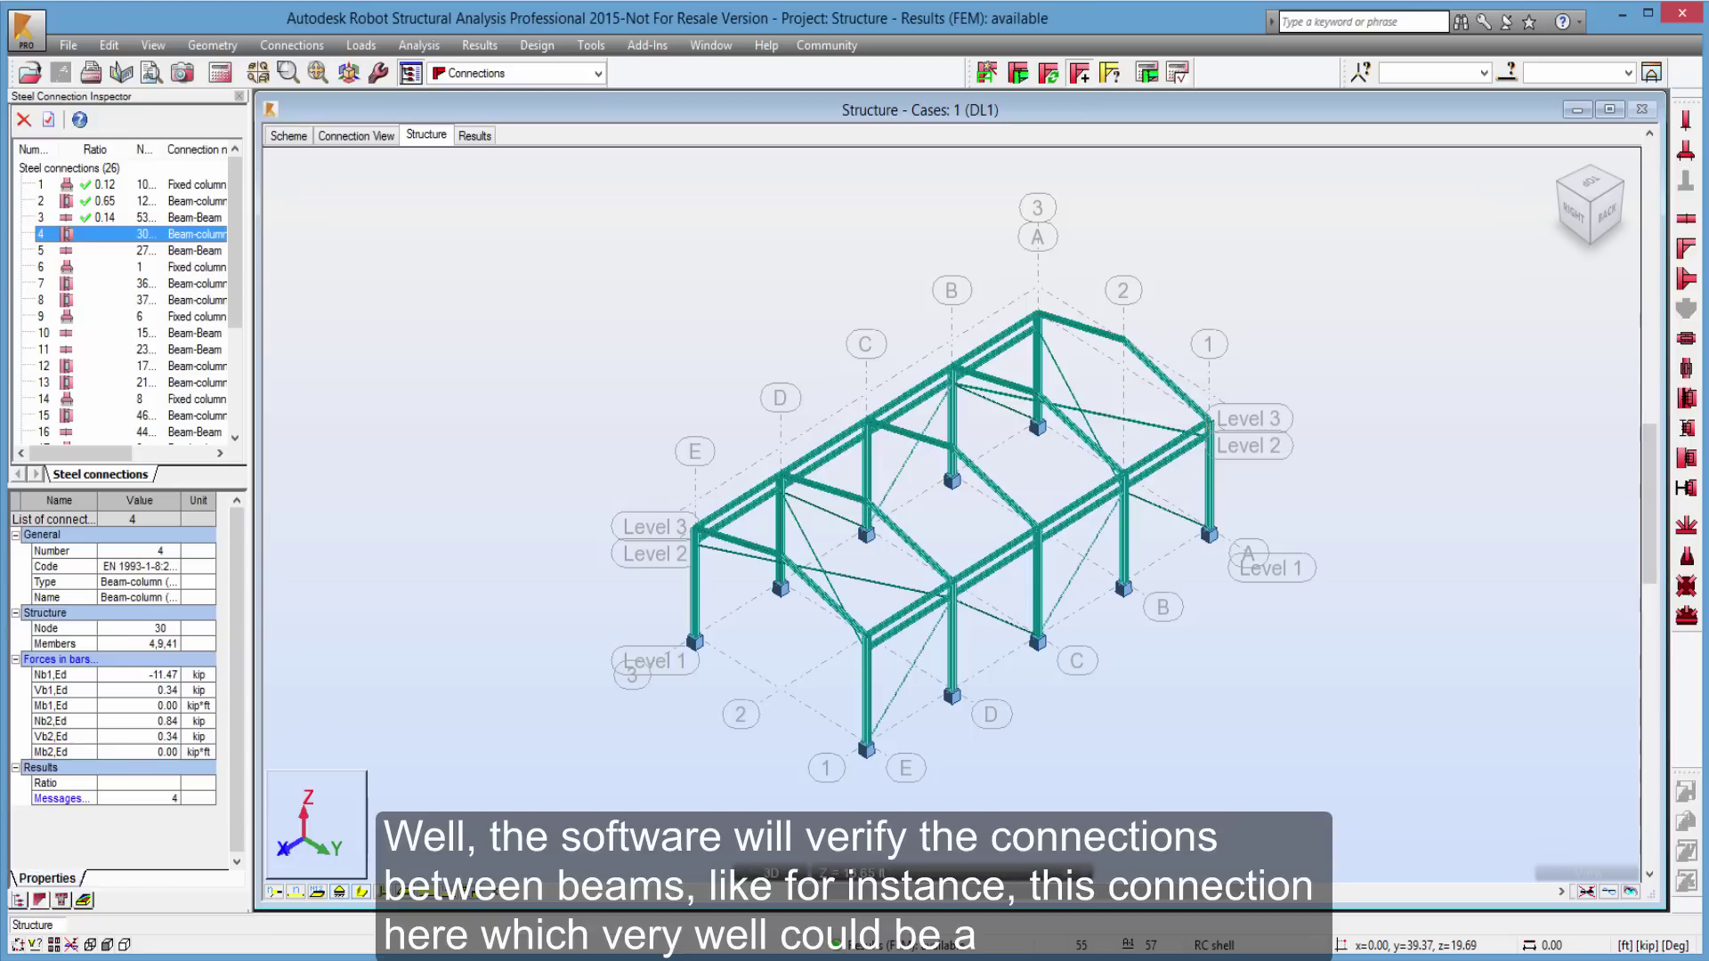
pyautogui.click(67, 201)
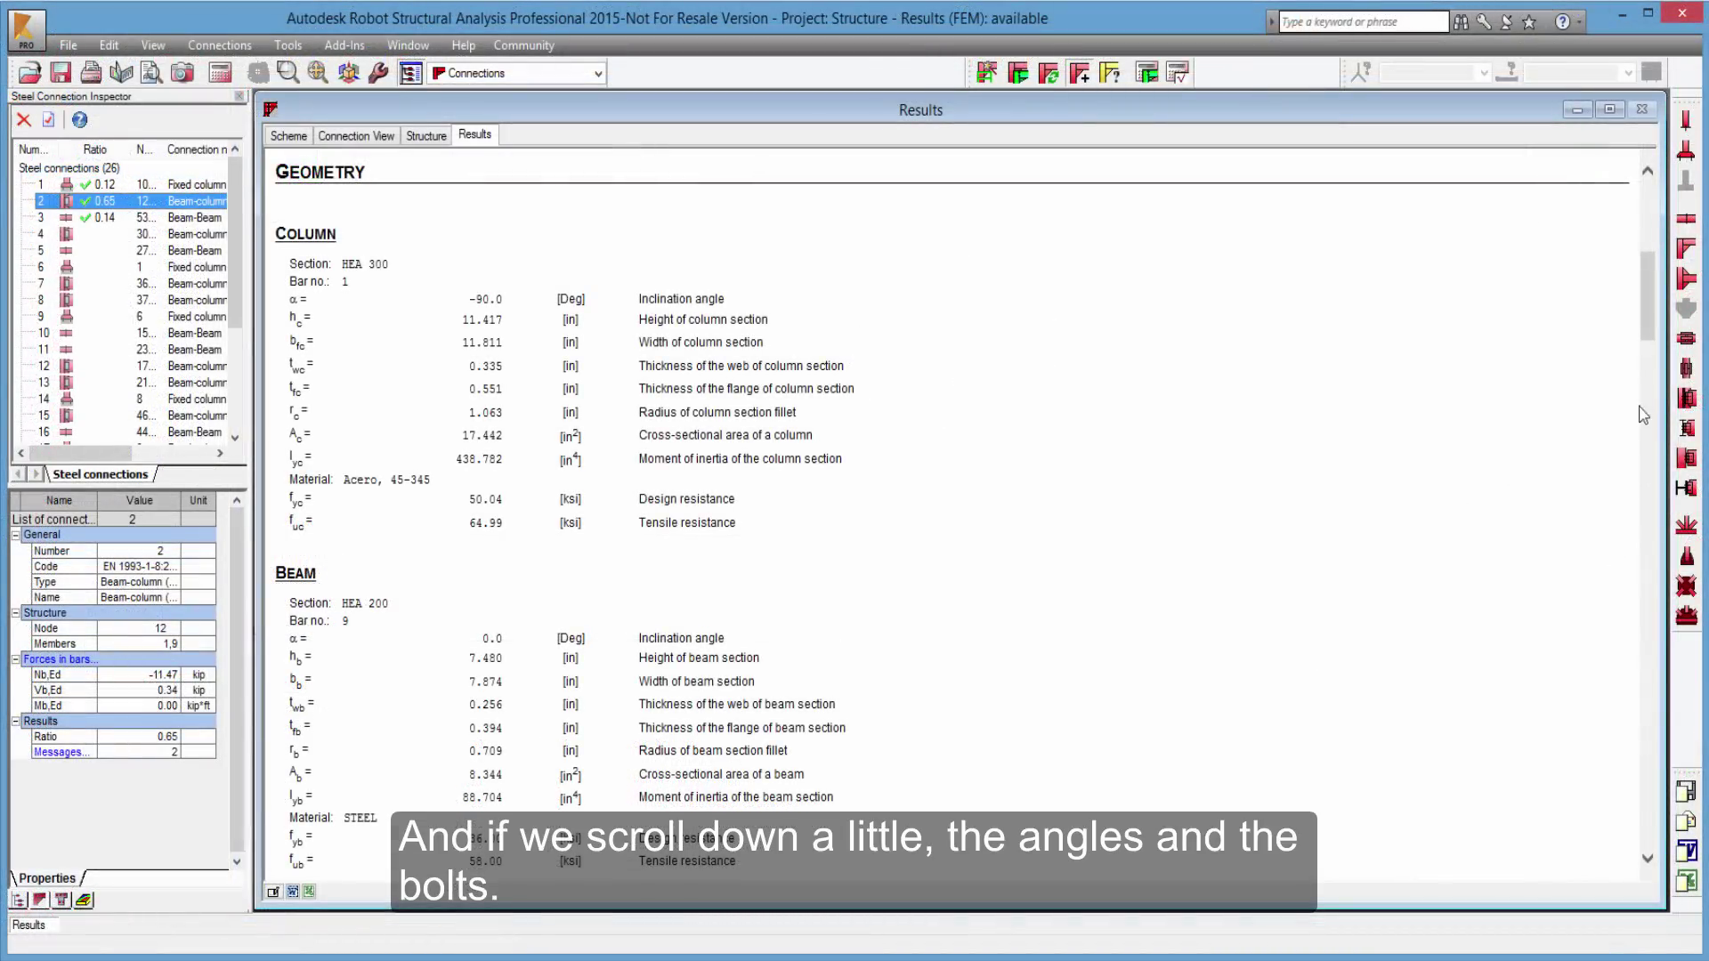
pyautogui.scroll(-1, 1402, 503)
pyautogui.scroll(-10, 1403, 504)
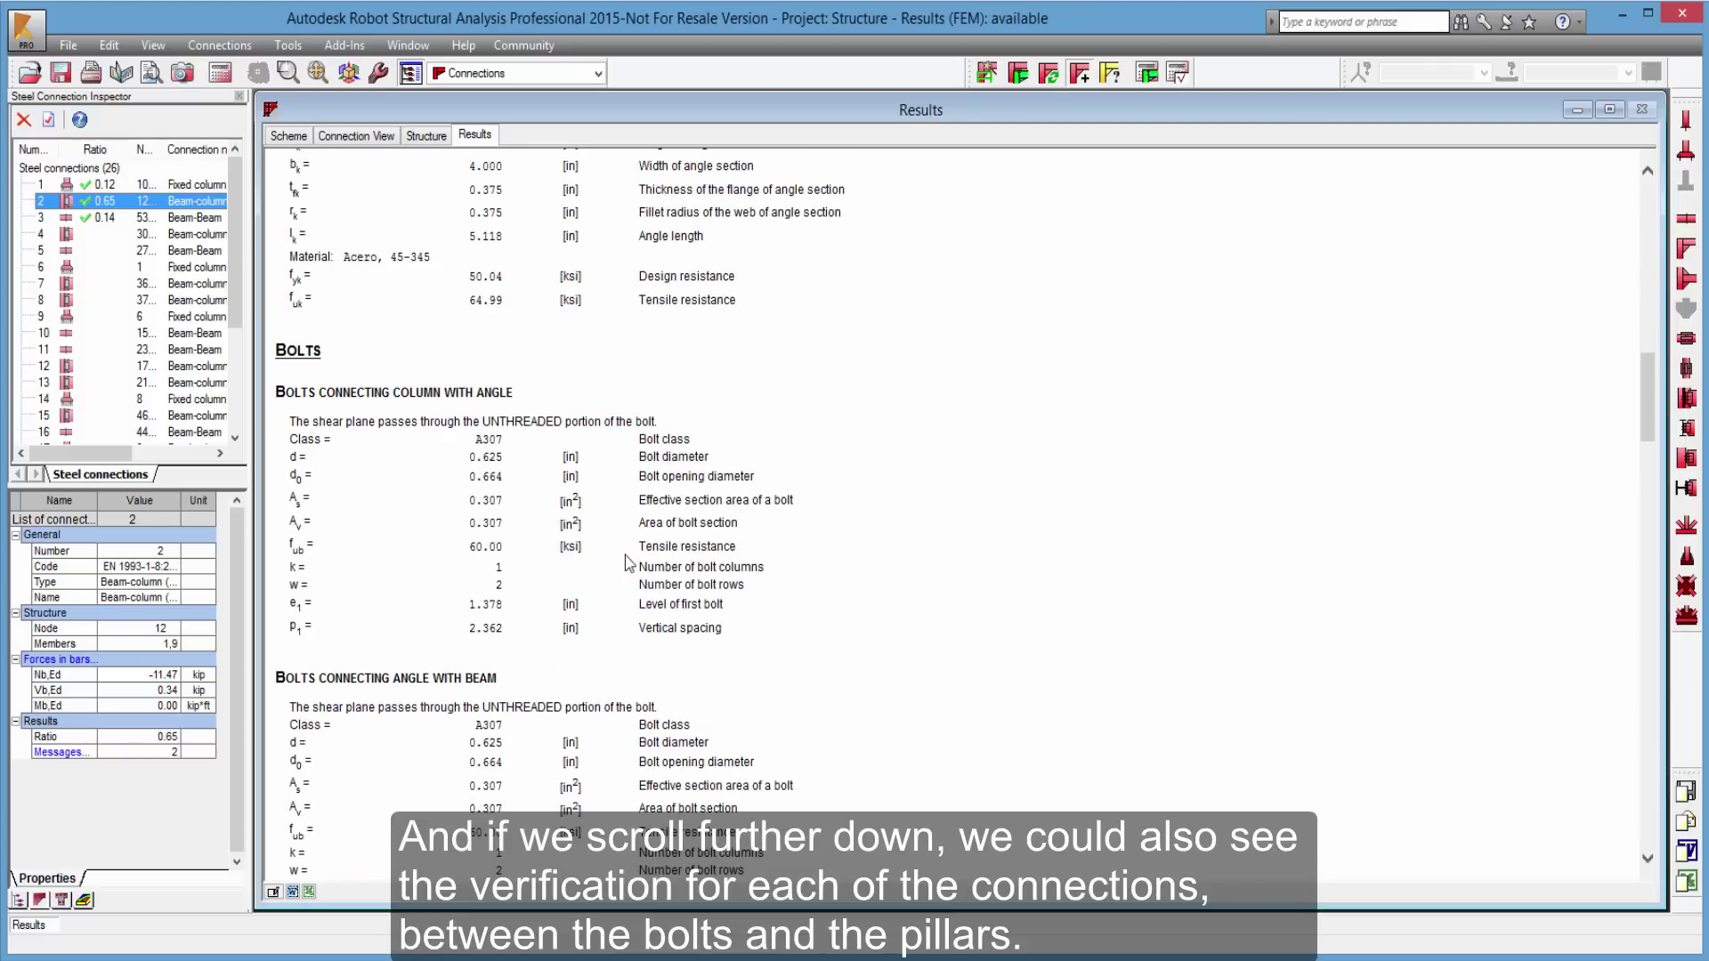
pyautogui.scroll(-12, 629, 563)
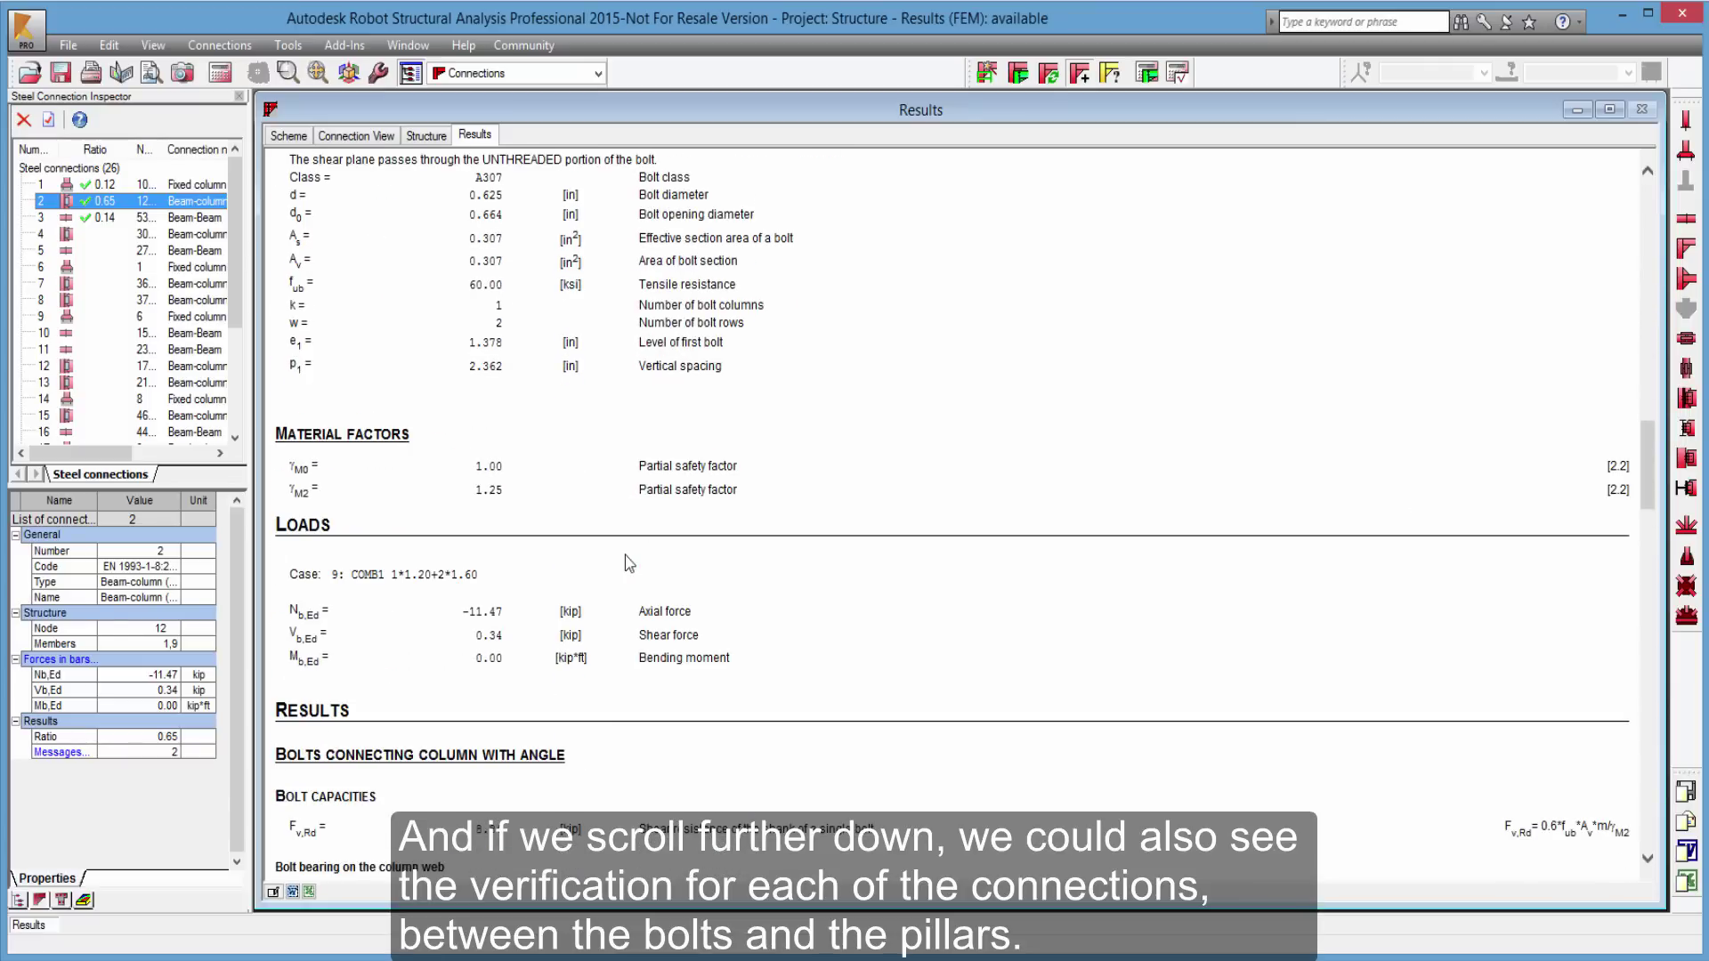
pyautogui.scroll(-5, 629, 563)
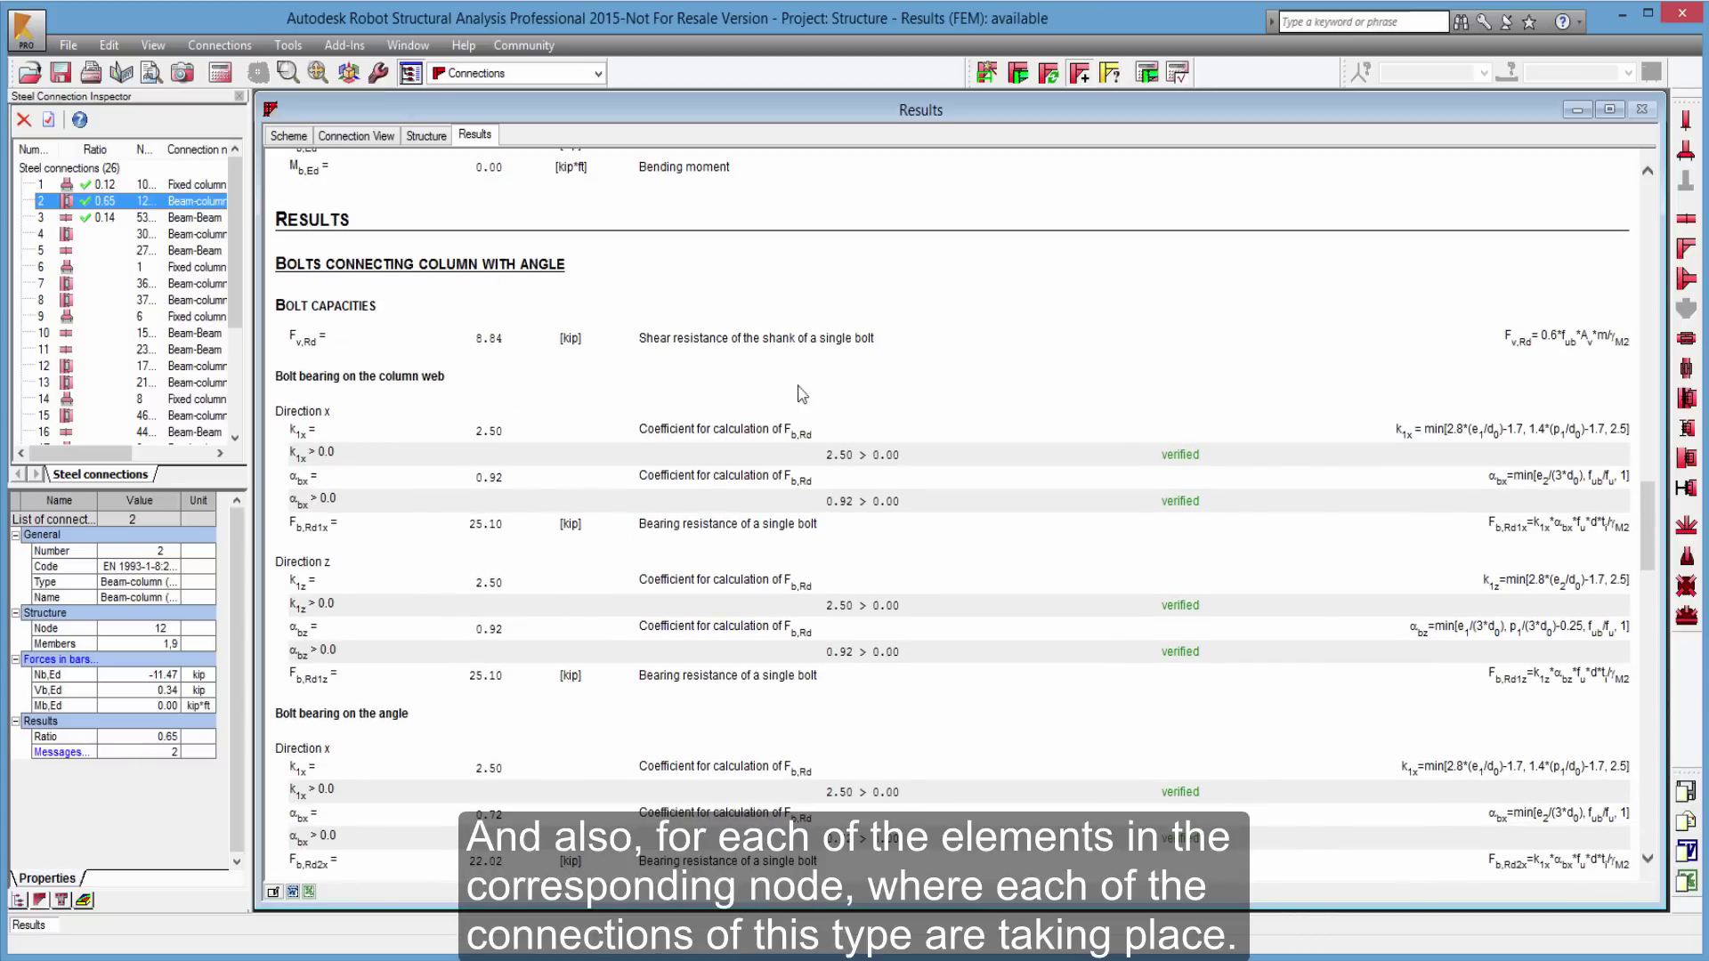
pyautogui.scroll(-3, 1185, 563)
pyautogui.scroll(-11, 1186, 563)
pyautogui.scroll(-10, 1185, 562)
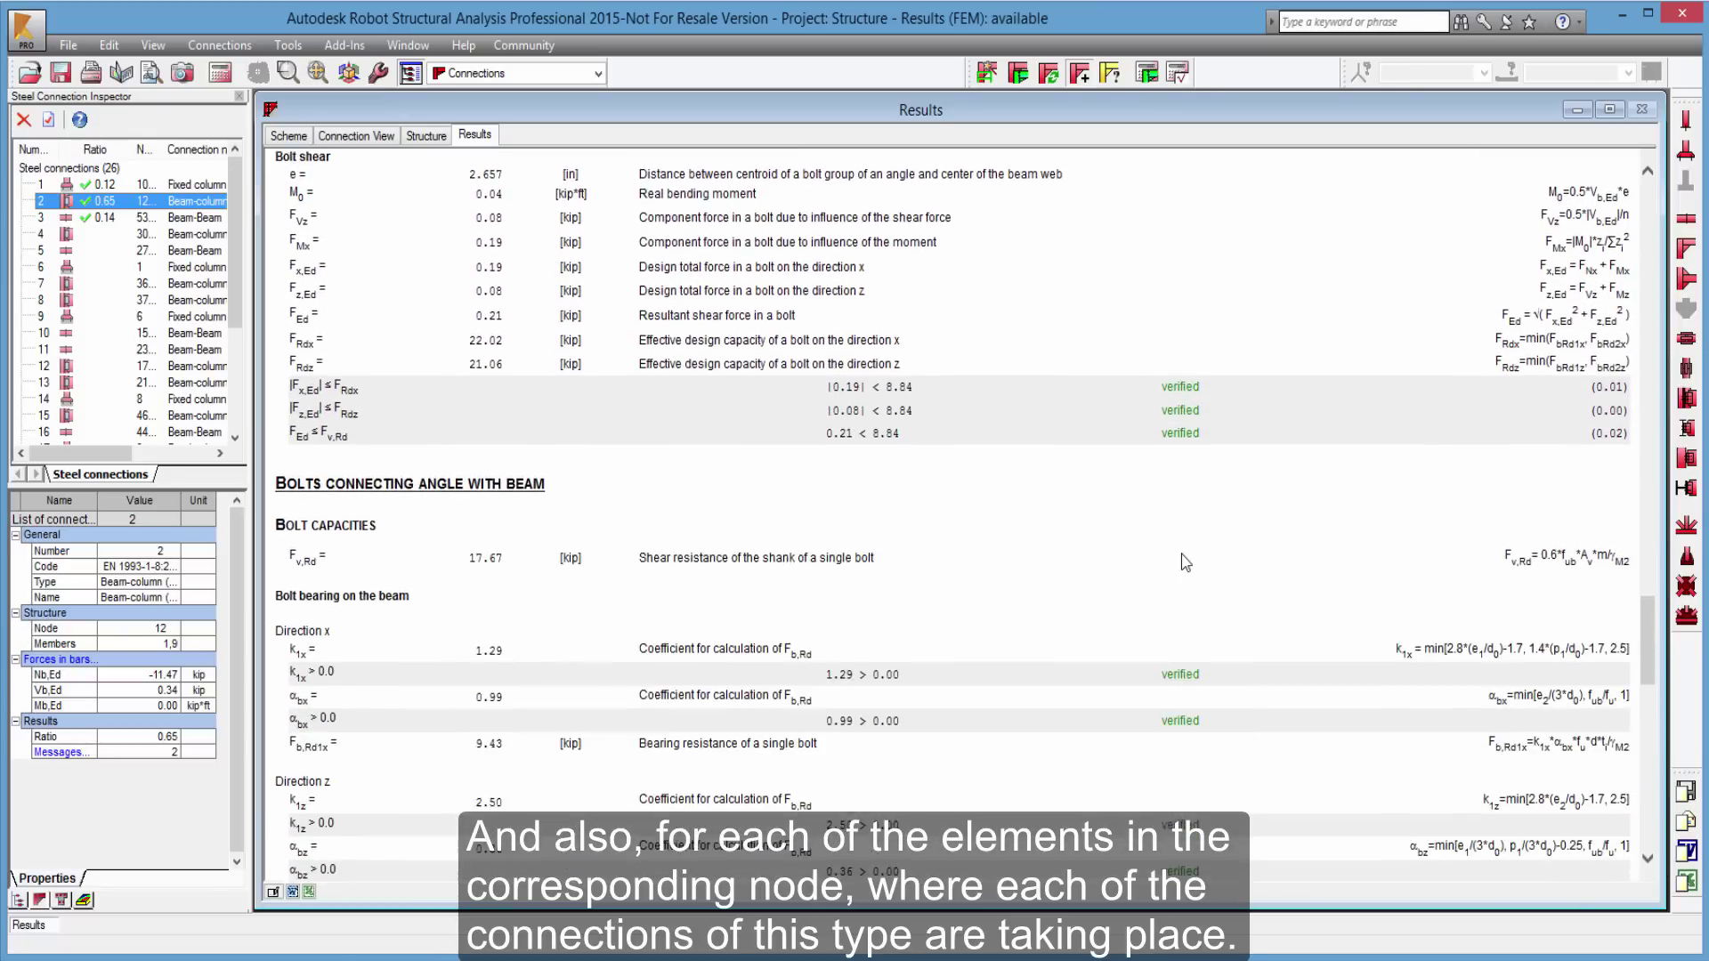
pyautogui.scroll(-8, 1186, 562)
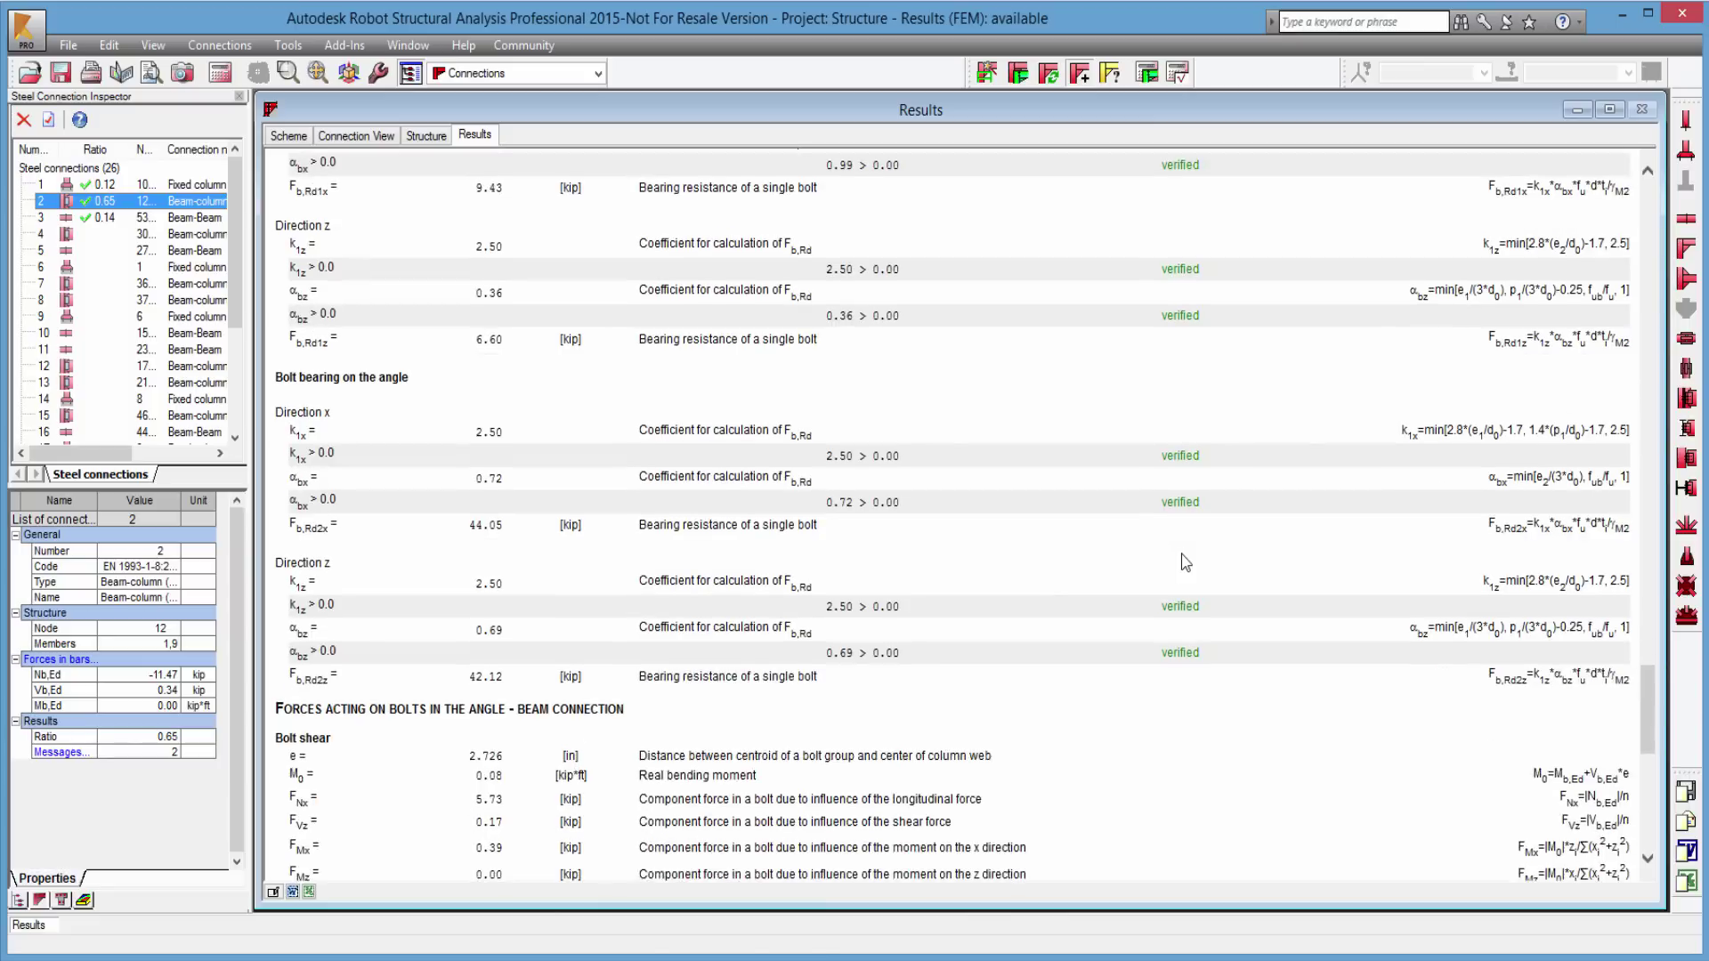
pyautogui.scroll(-7, 1193, 648)
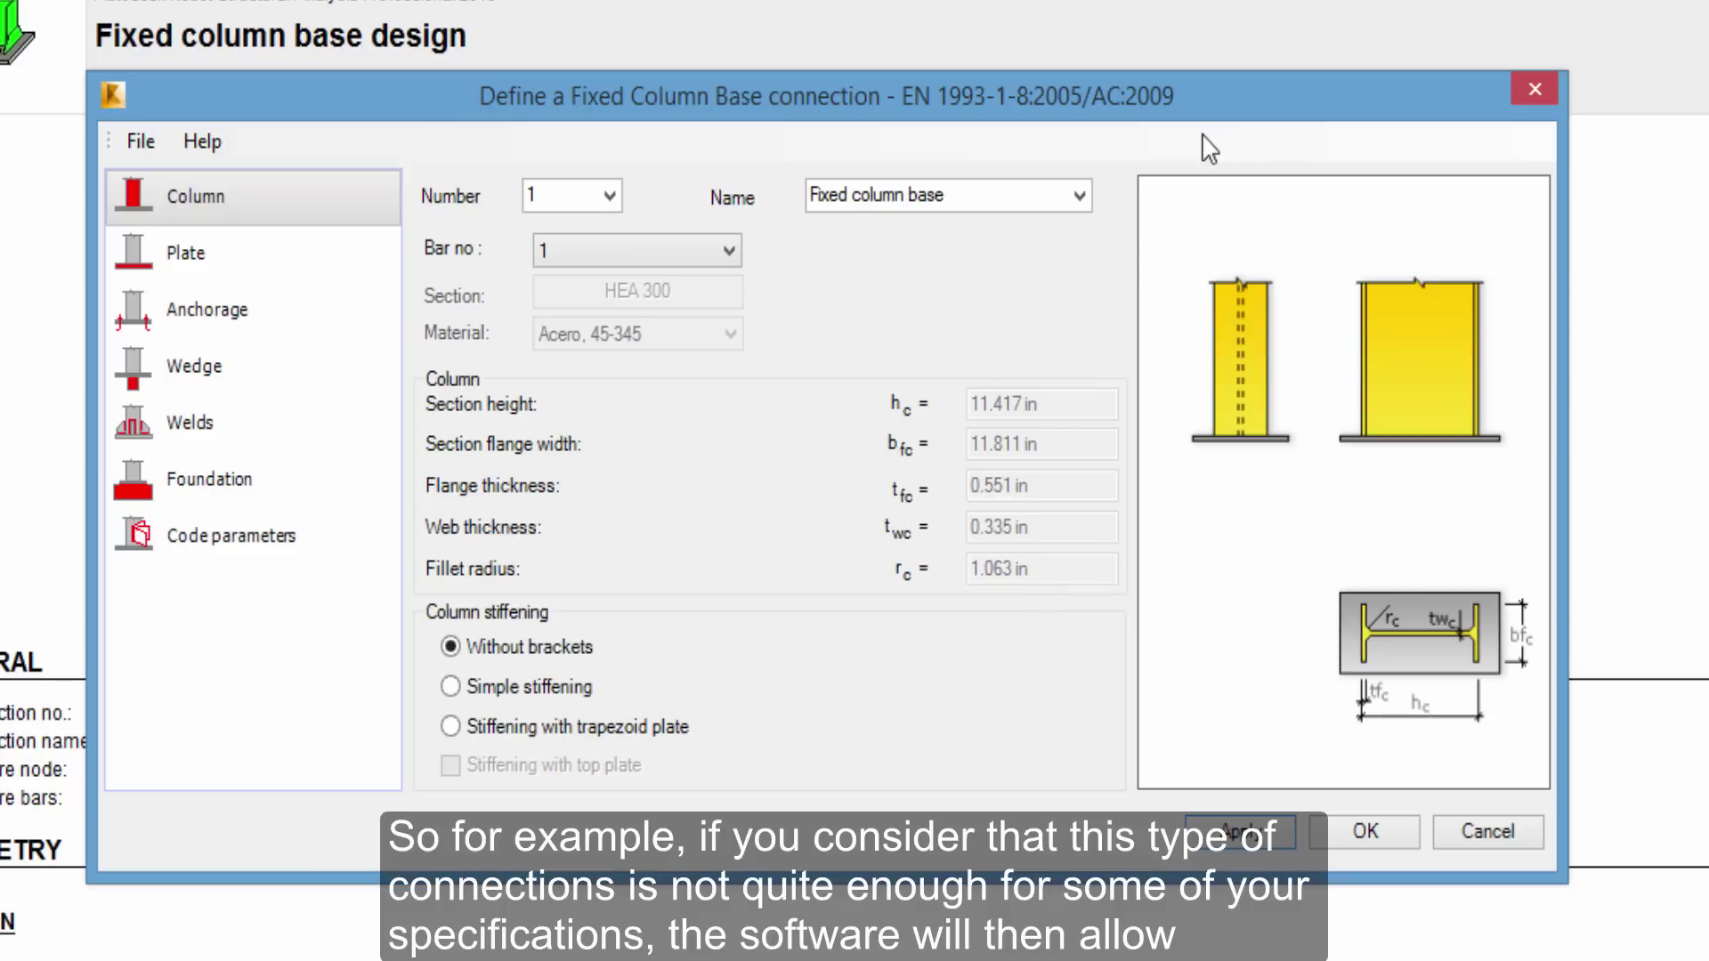
# Drag the fixed column base definition dialog aside to reveal the report behind it.
pyautogui.moveTo(1264, 99)
pyautogui.mouseDown()
pyautogui.moveTo(1040, 345)
pyautogui.moveTo(456, 347)
pyautogui.moveTo(642, 166)
pyautogui.moveTo(761, 150)
pyautogui.moveTo(1403, 205)
pyautogui.moveTo(1431, 169)
pyautogui.moveTo(1393, 125)
pyautogui.mouseUp()
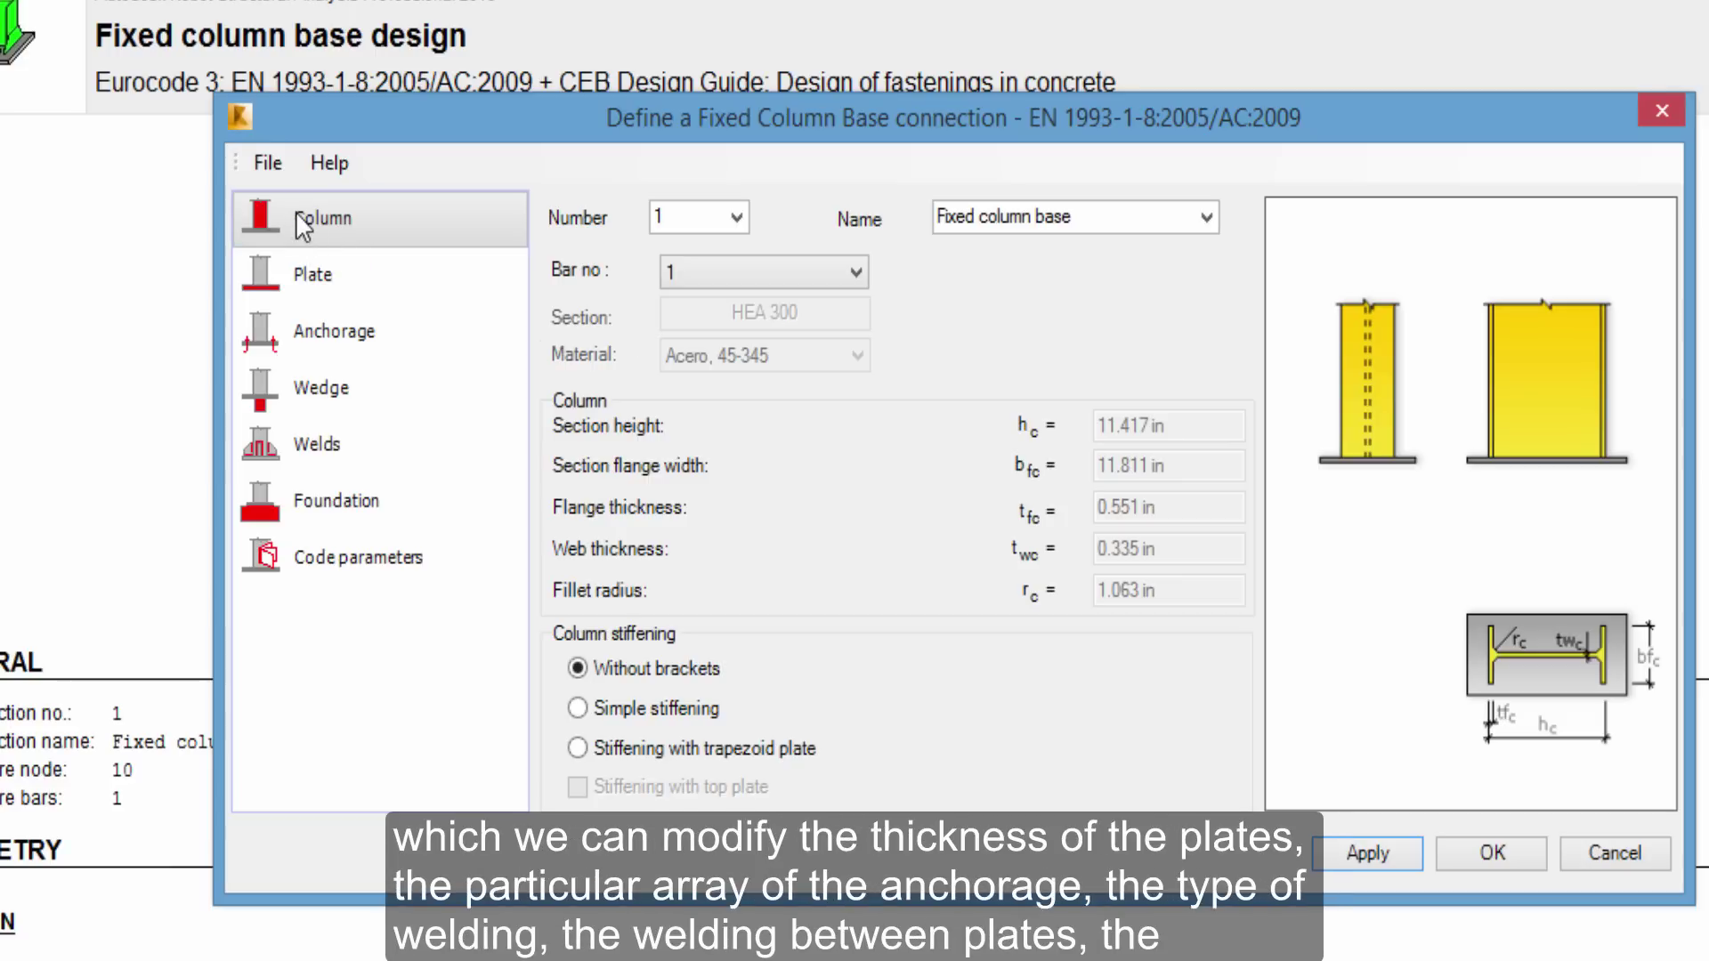
# Review the Plate, Anchorage, Wedge, Welds, Foundation and Code parameters pages, then close the dialog.
pyautogui.click(308, 274)
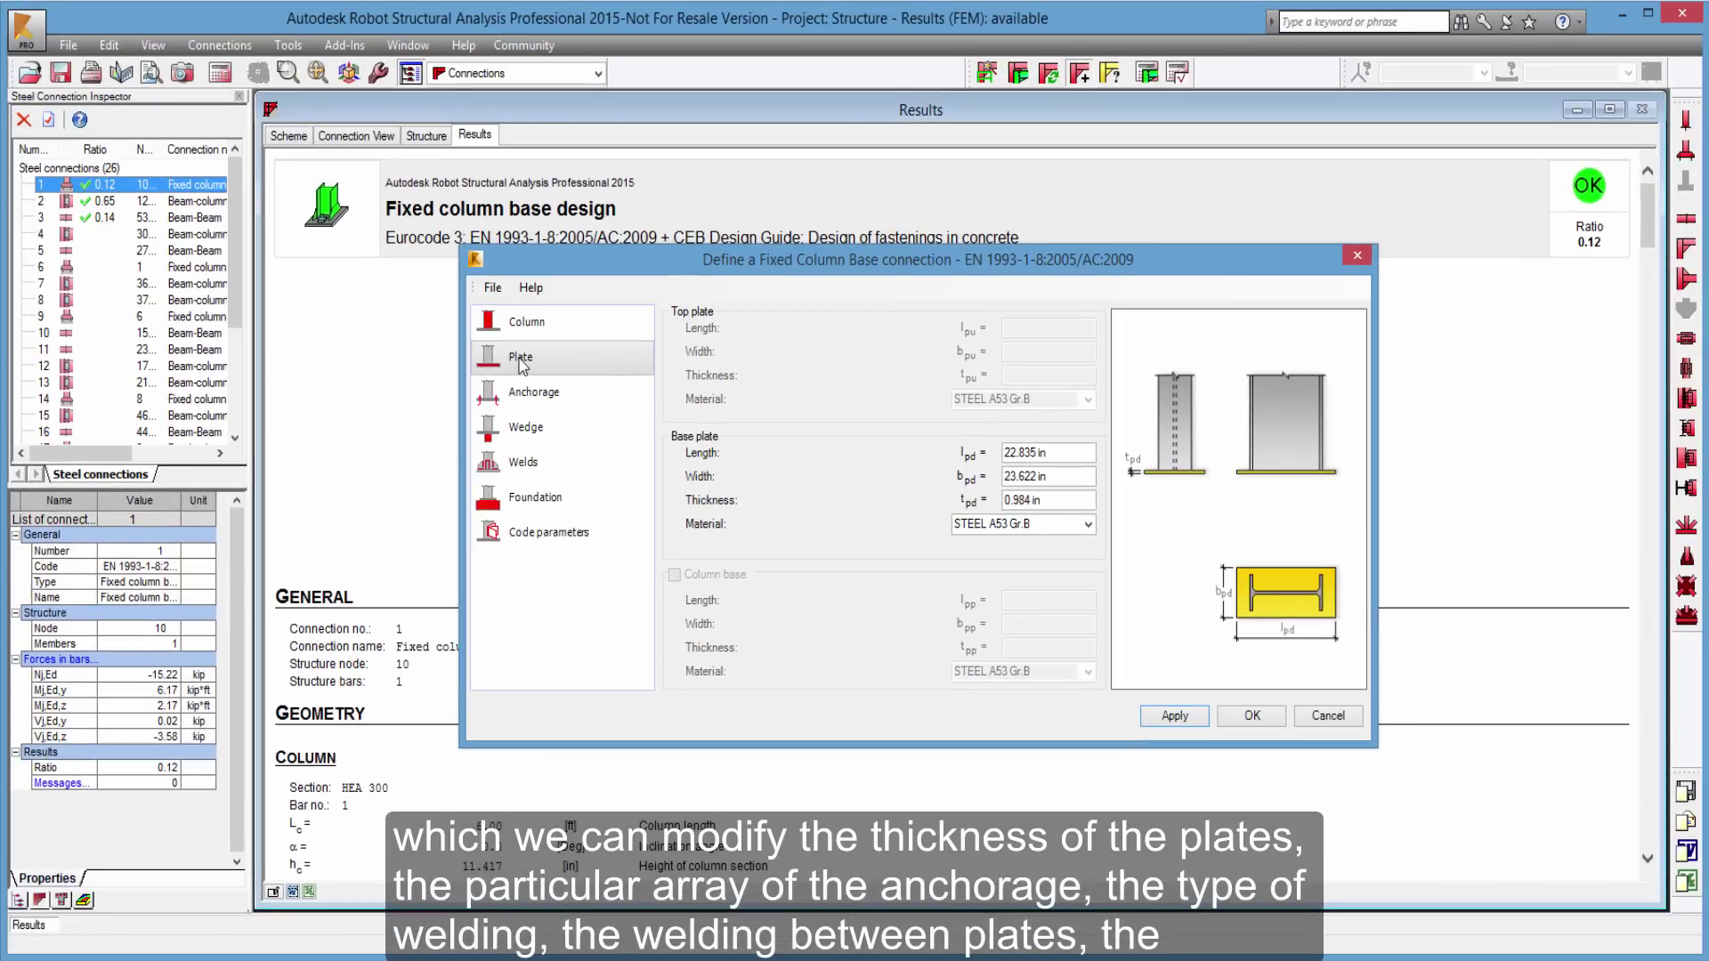
pyautogui.click(525, 391)
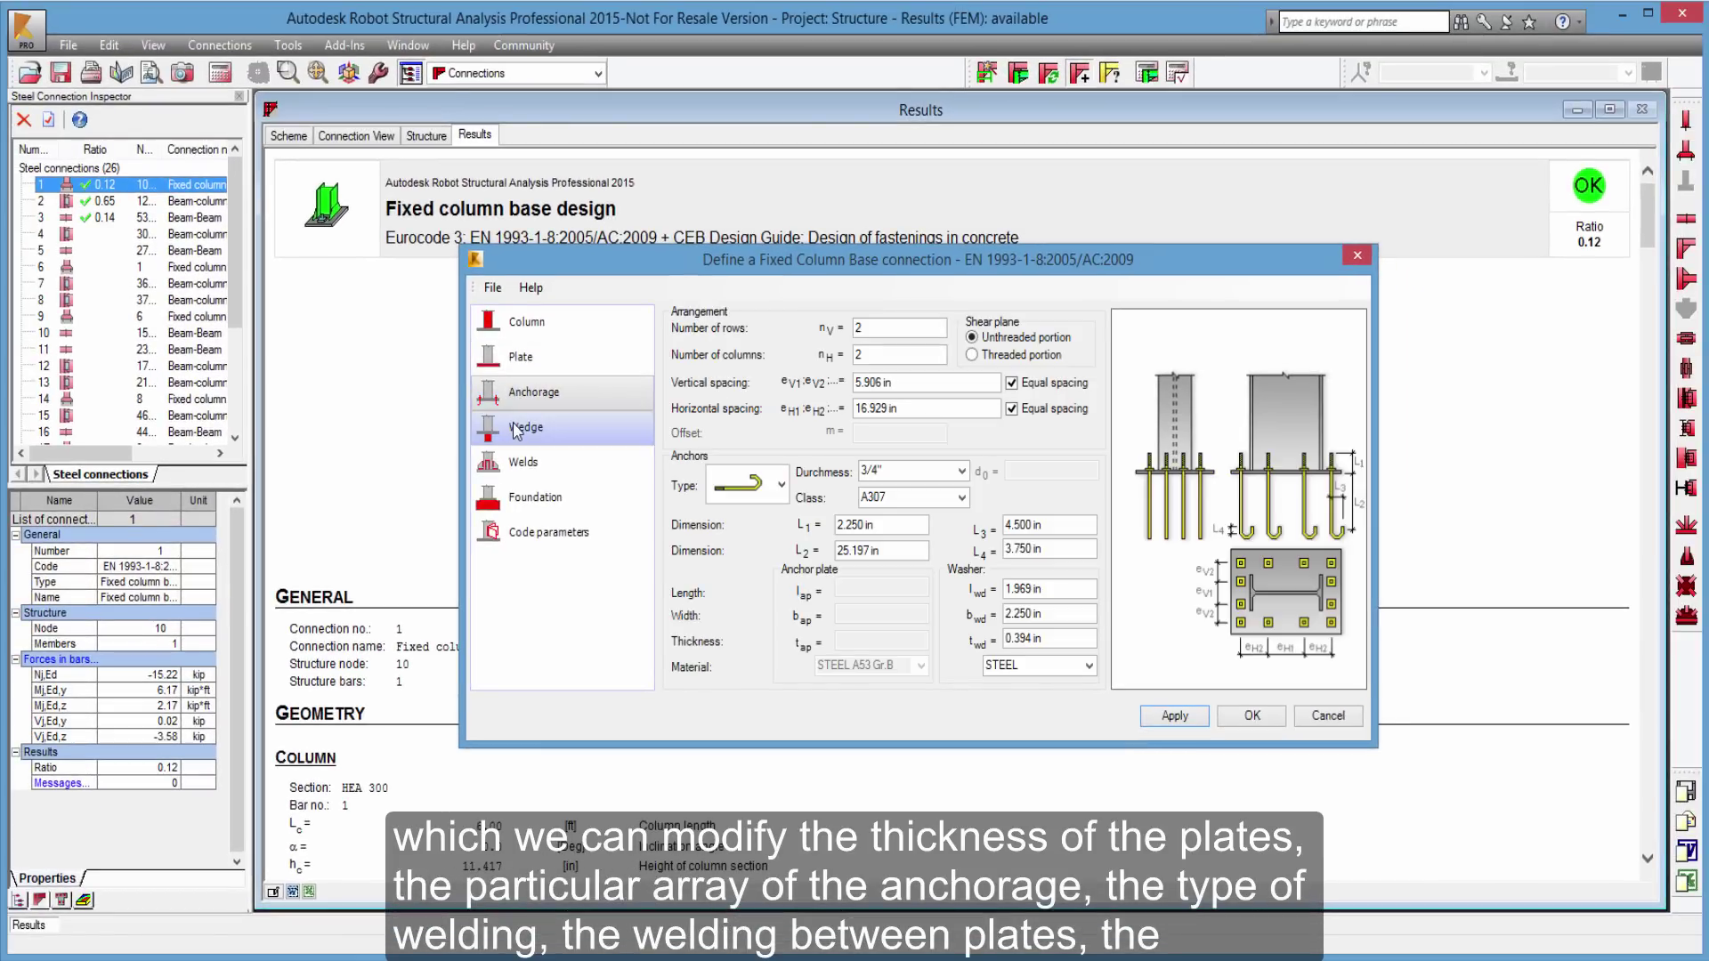
pyautogui.click(515, 429)
pyautogui.click(516, 464)
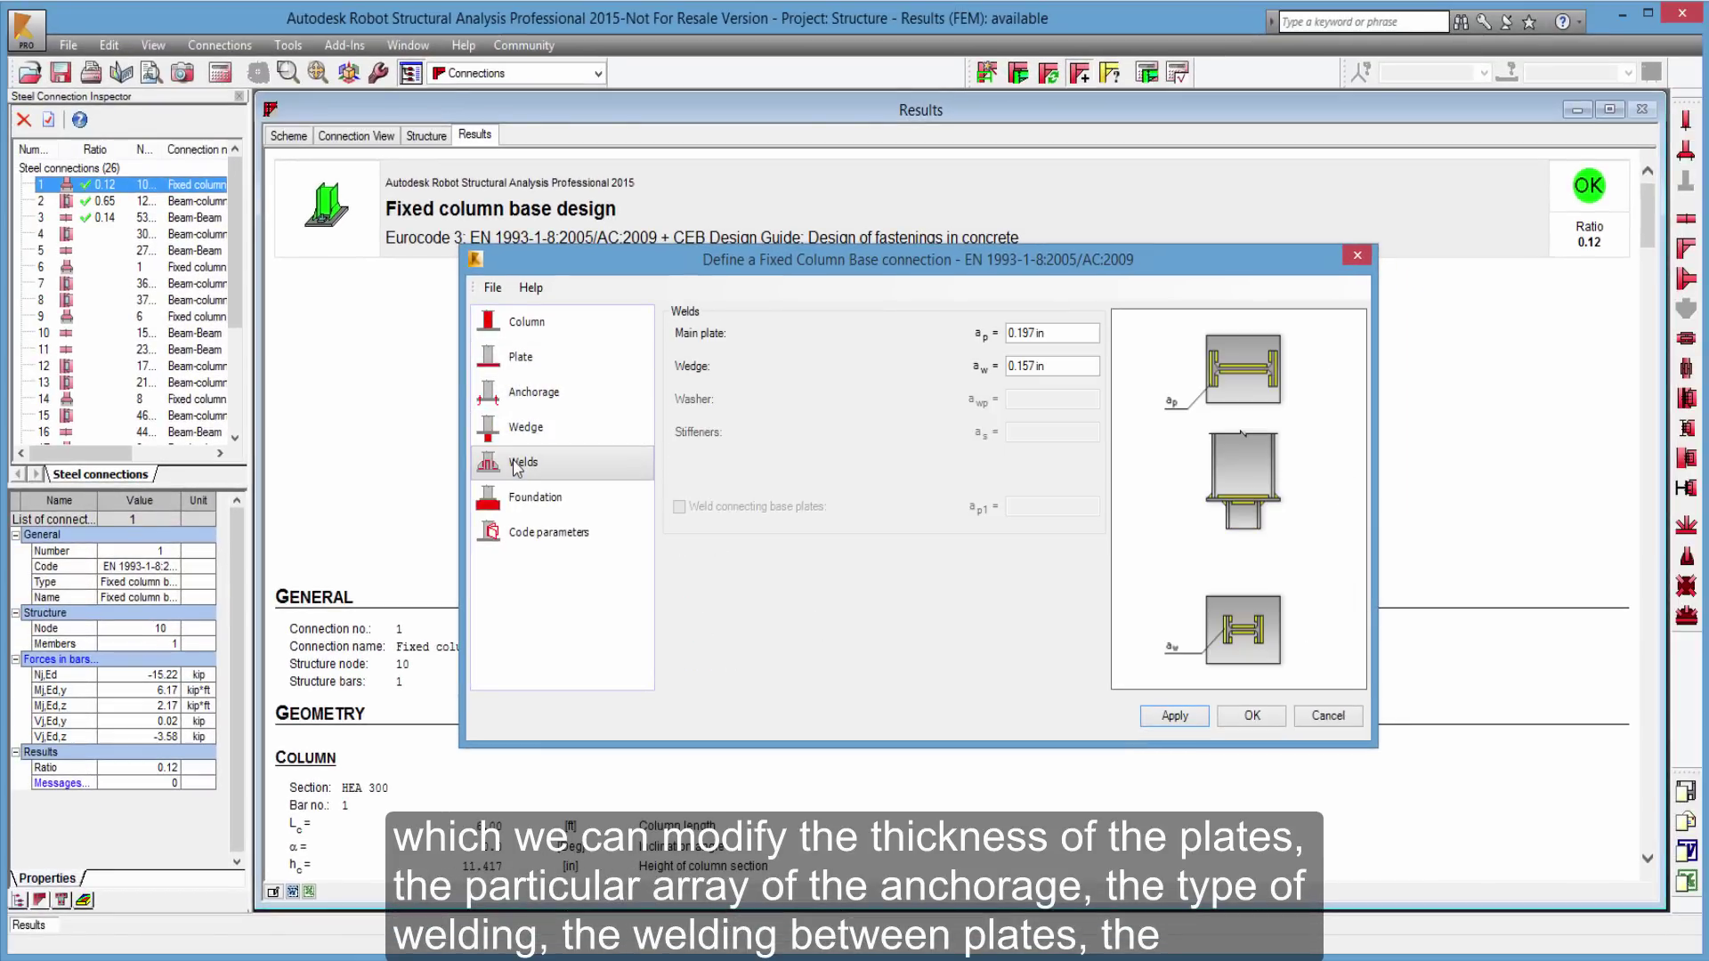
pyautogui.click(532, 504)
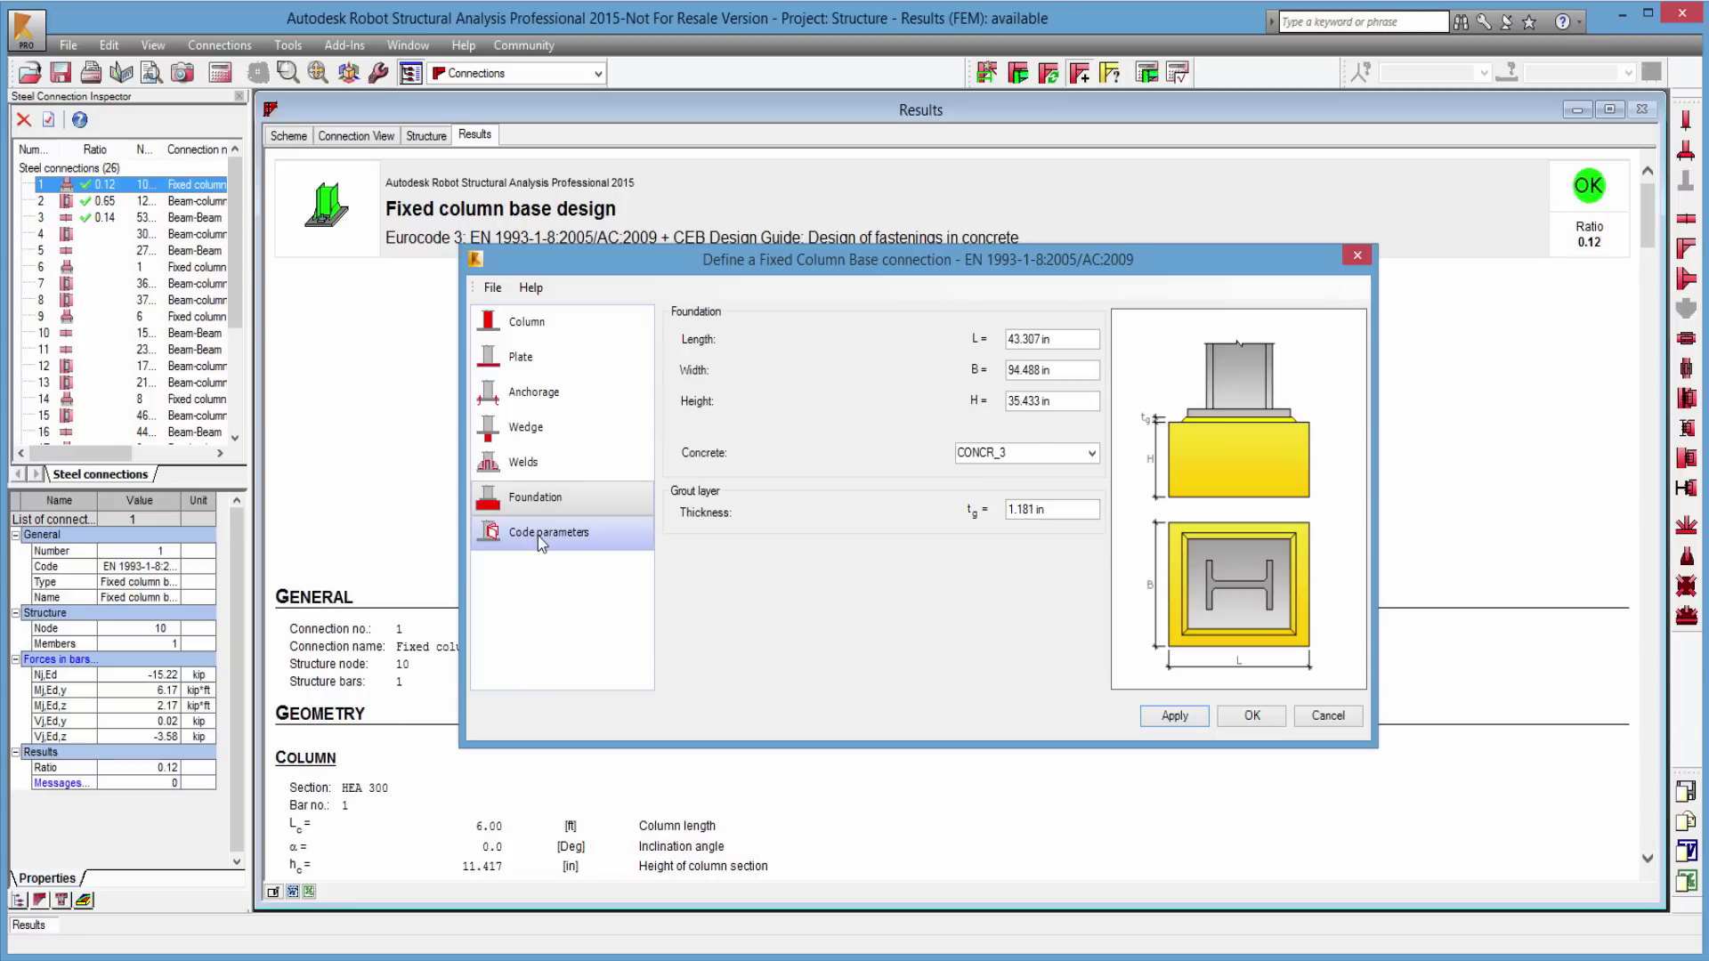
pyautogui.click(541, 539)
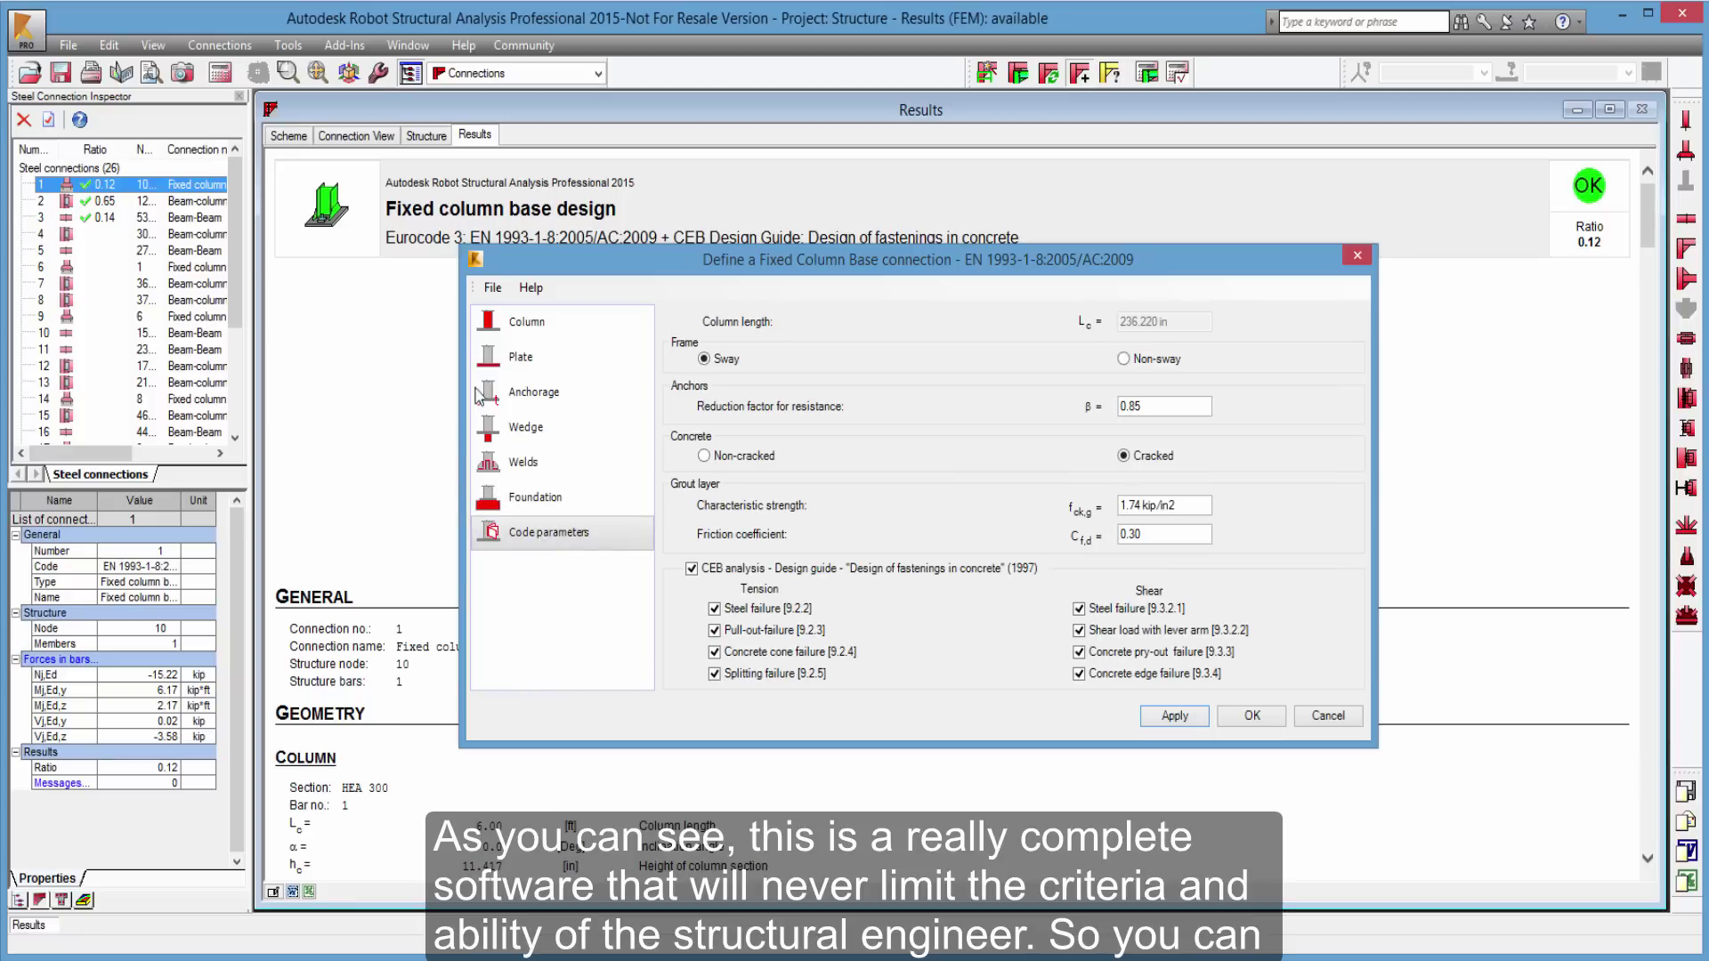
pyautogui.click(1354, 257)
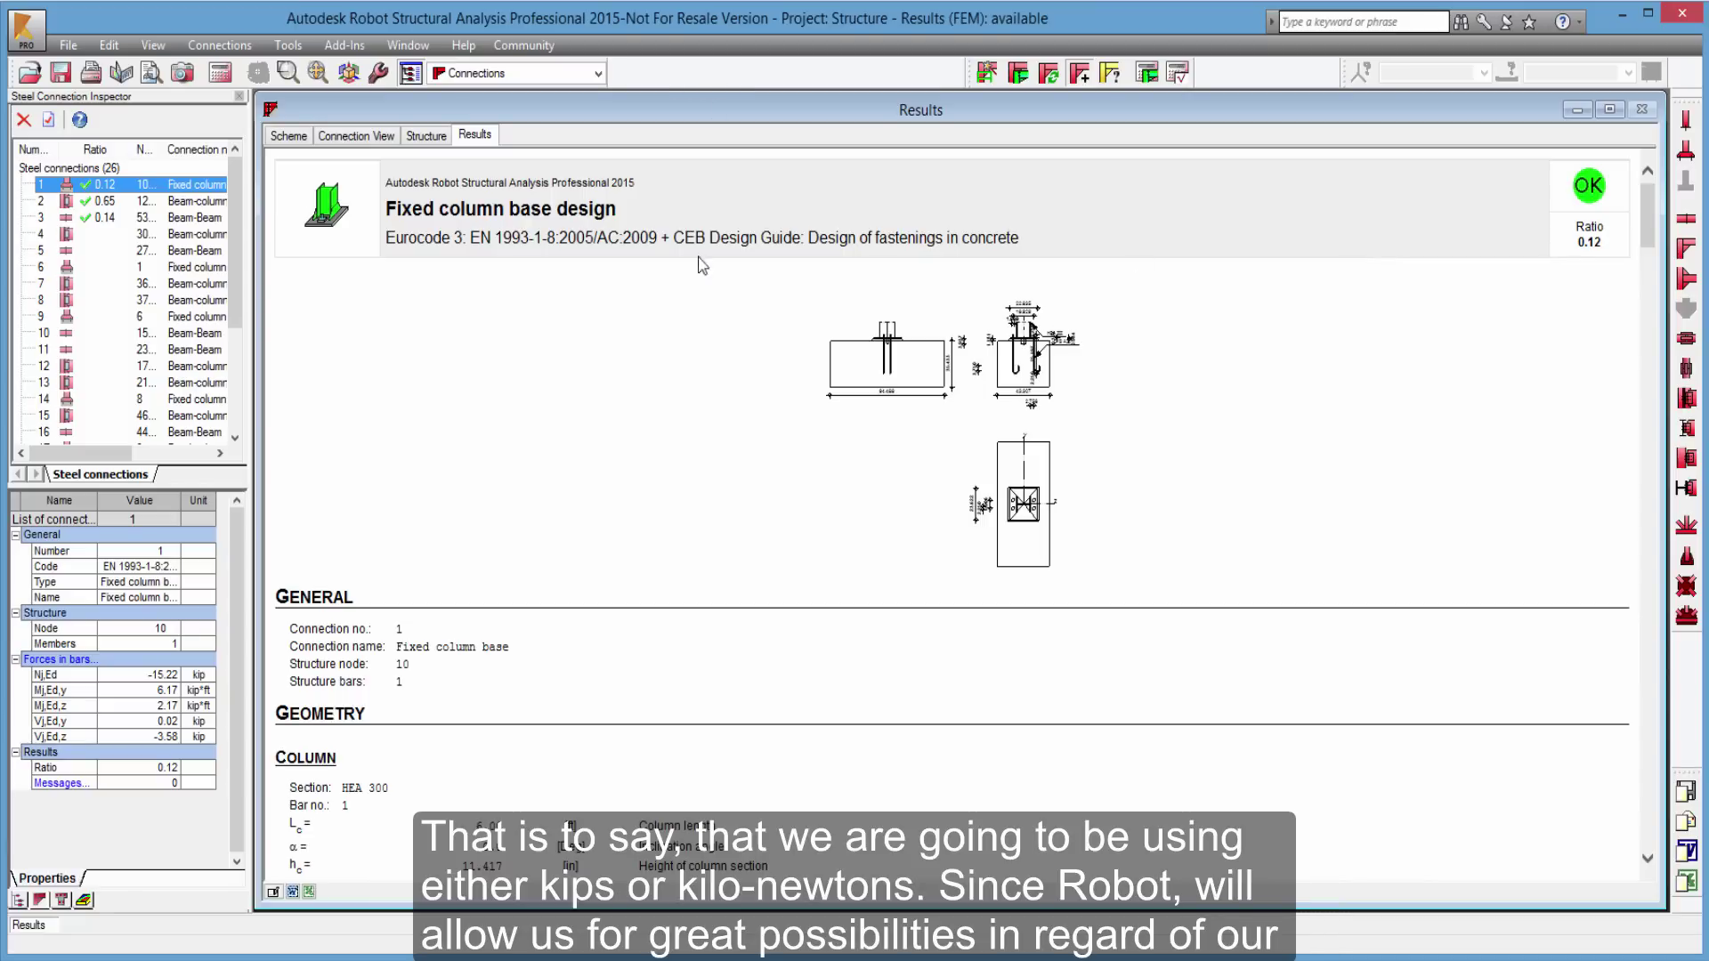
# Show connection 2's report again, then switch to the 3D Structure view.
pyautogui.click(72, 200)
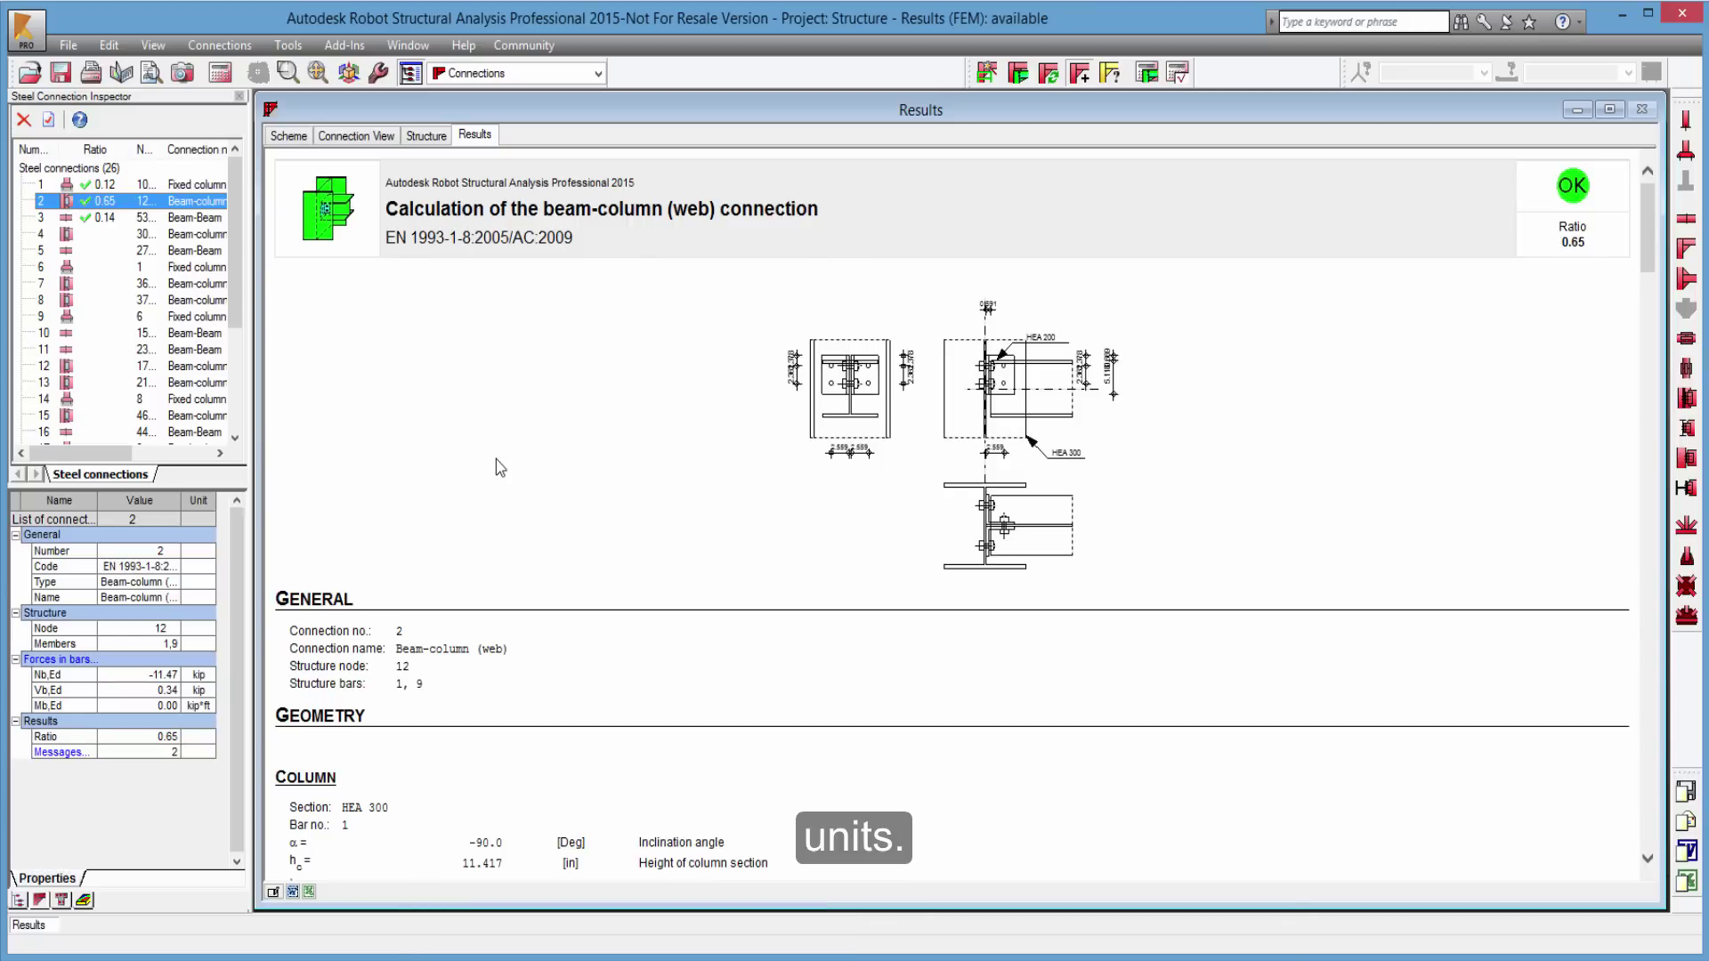
pyautogui.click(426, 136)
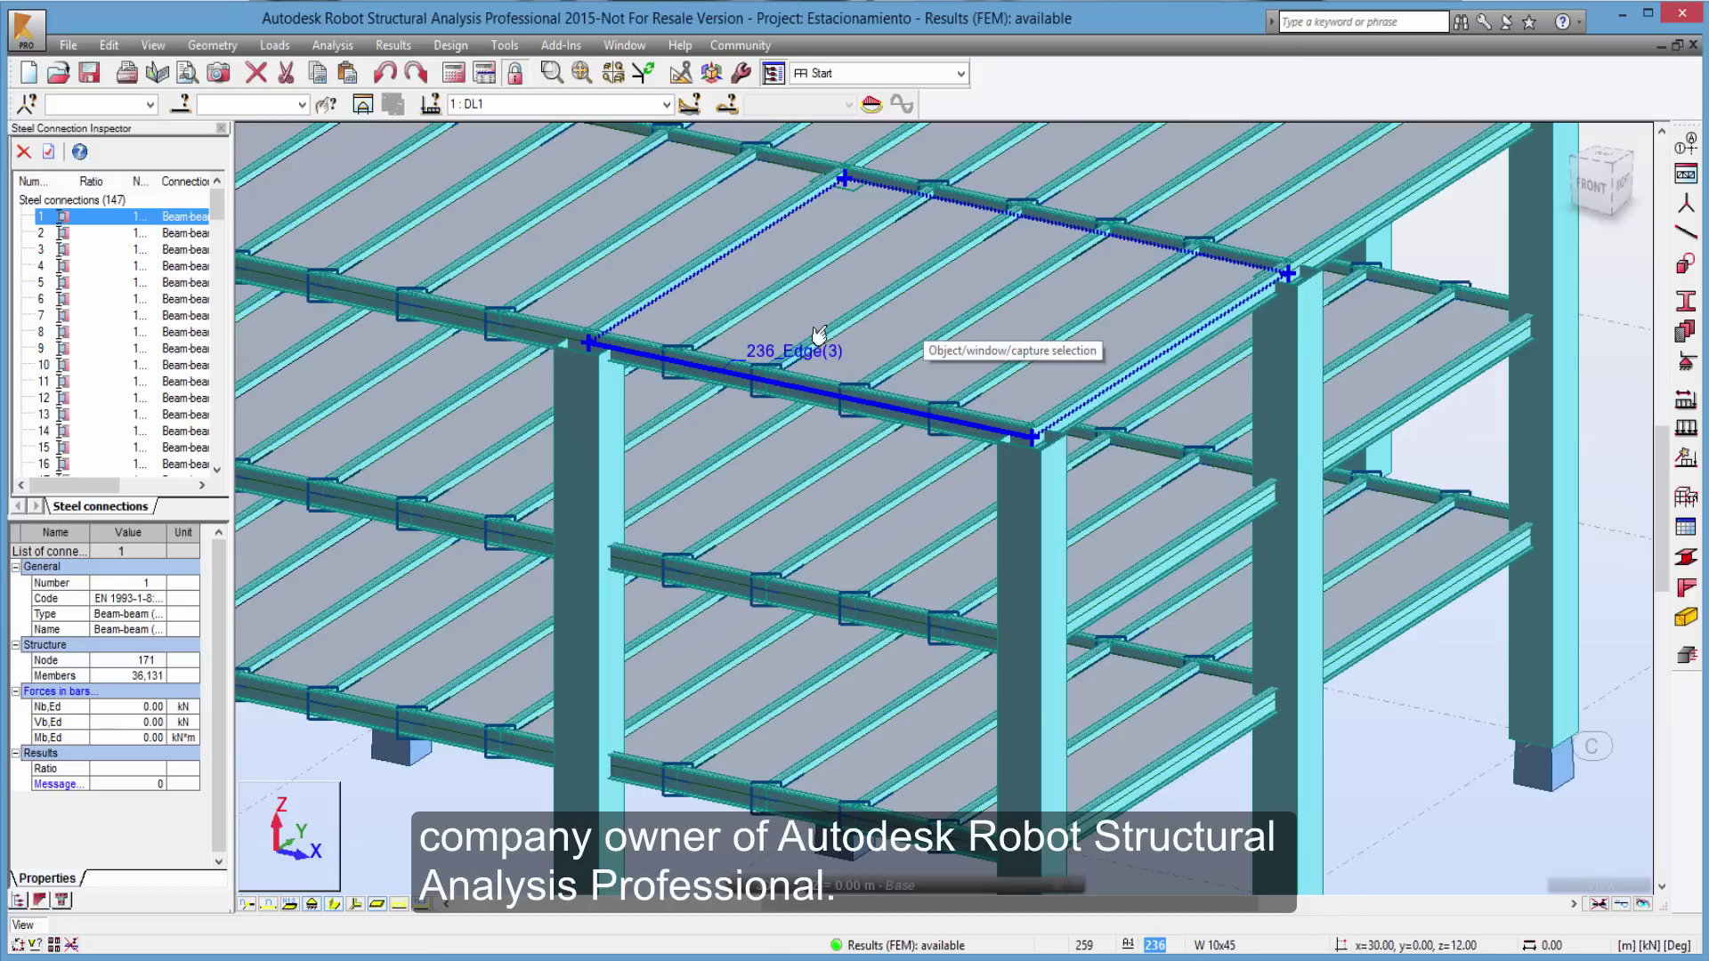
# Zoom All to fit the entire Estacionamiento parking structure in the view.
pyautogui.click(580, 75)
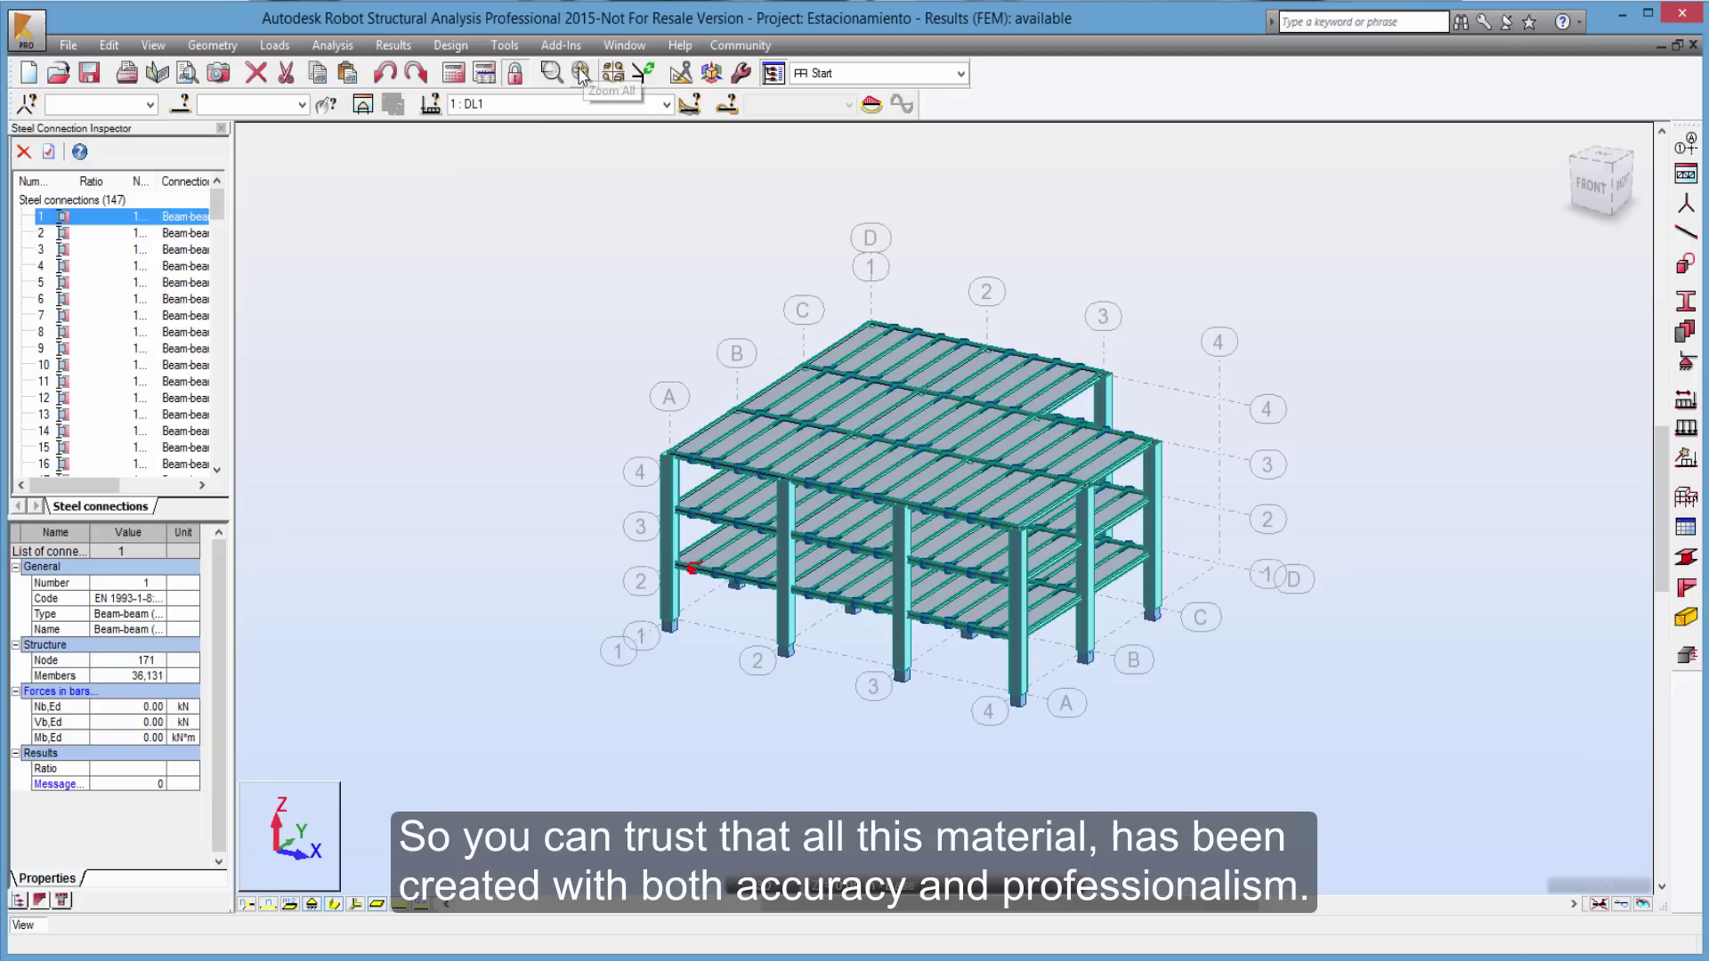